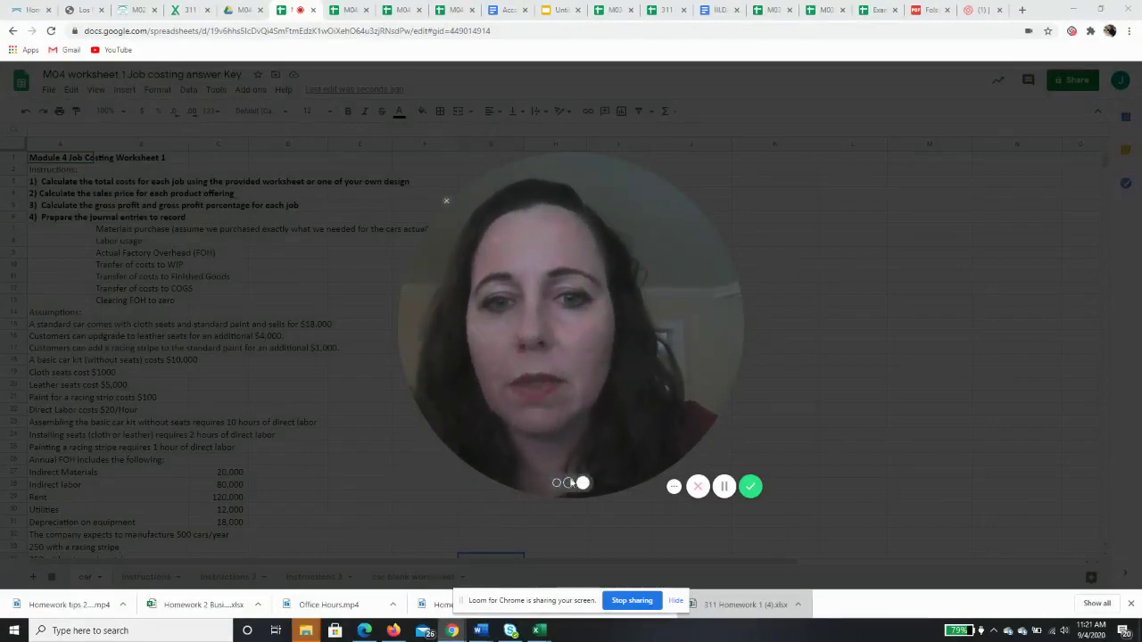
left_click(569, 483)
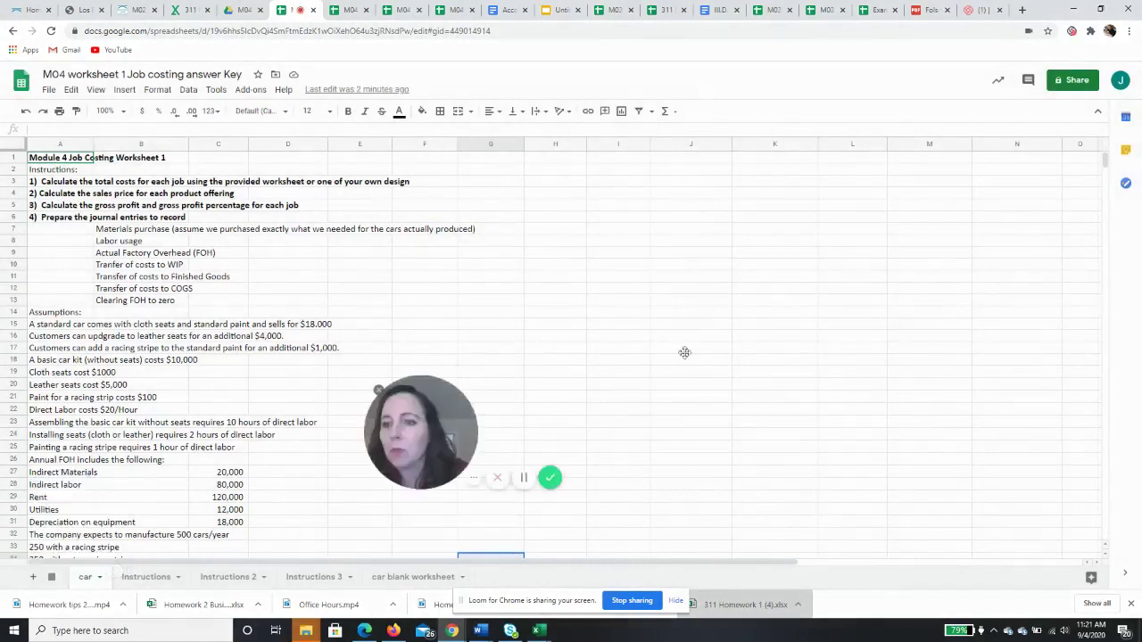
left_click_drag(684, 352, 763, 241)
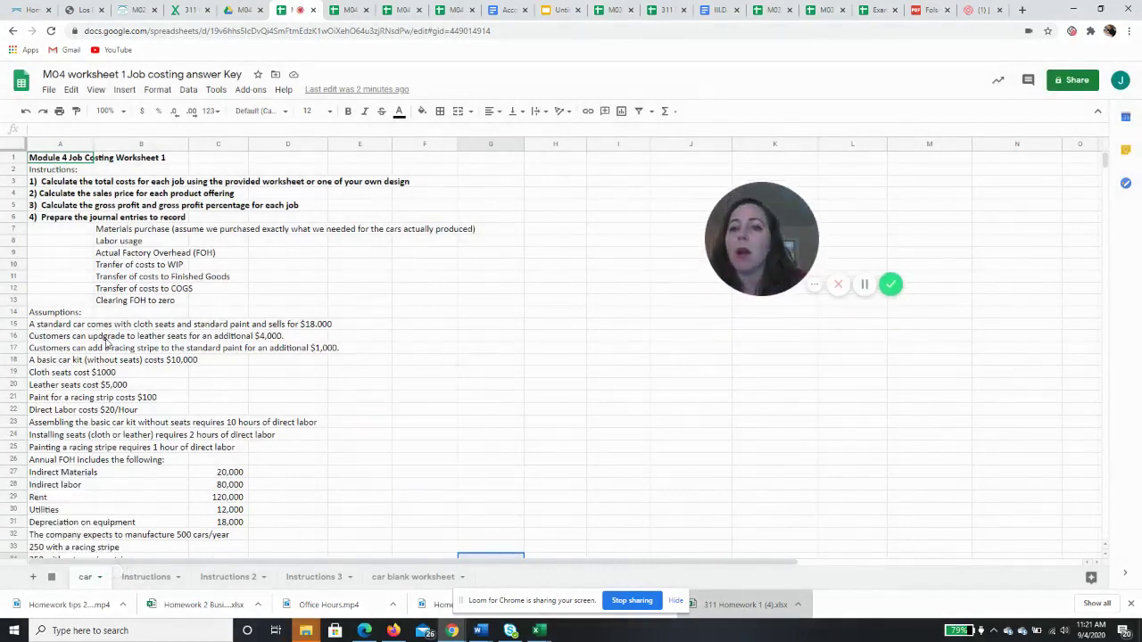
Step: Read the pricing assumptions for the standard car, leather seat upgrade and racing stripe on the car sheet, continuing down to the annual FOH line
left_click(51, 328)
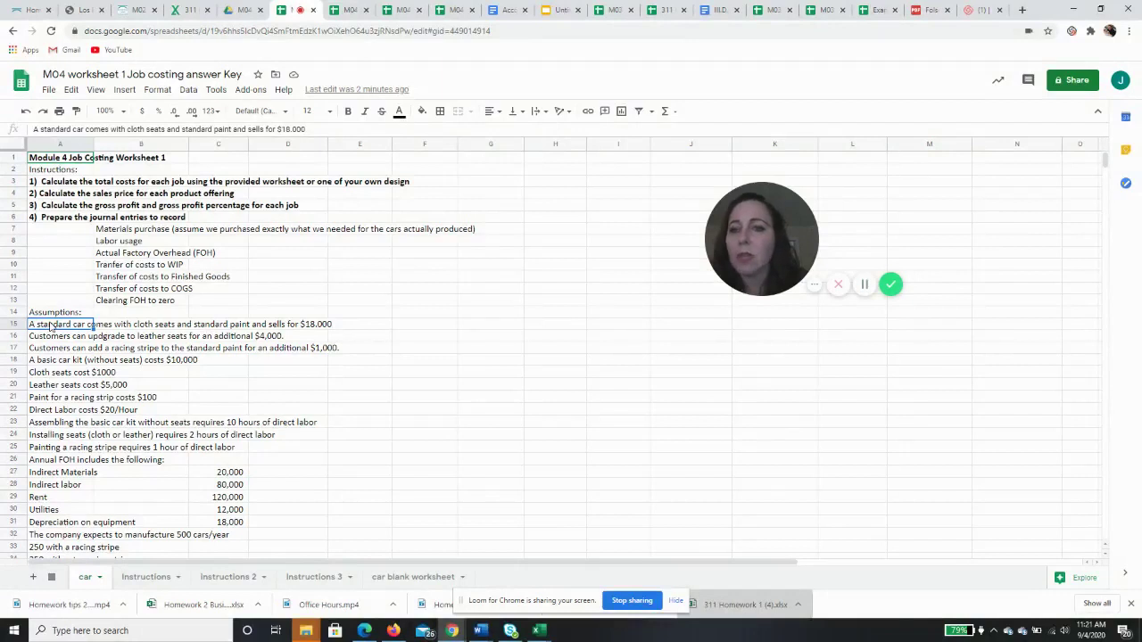
key("Down")
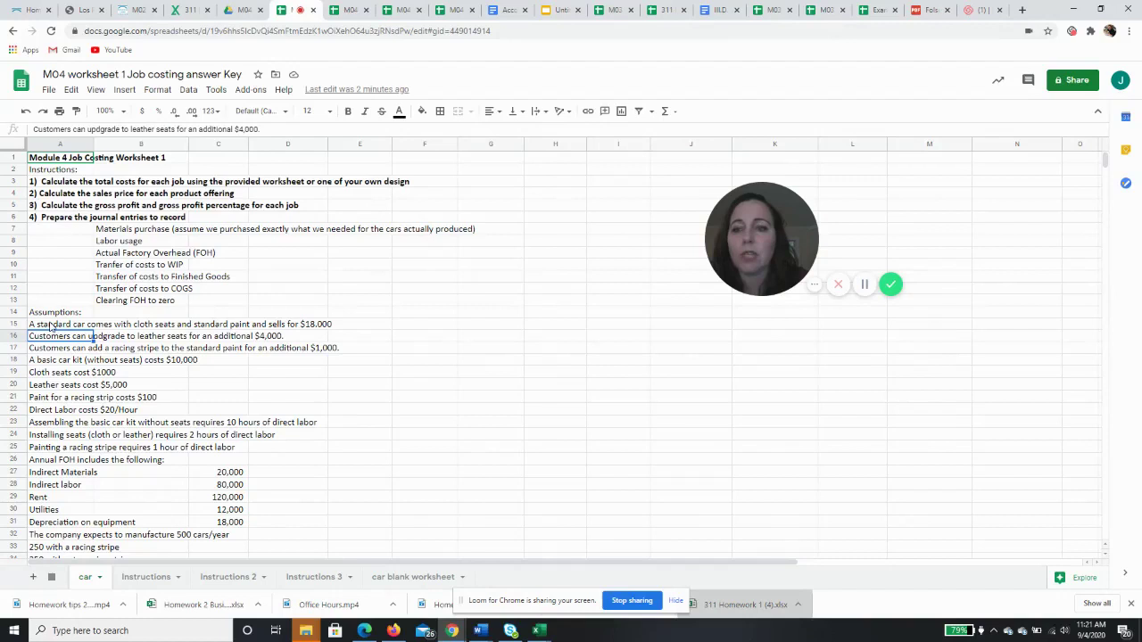
key("Down")
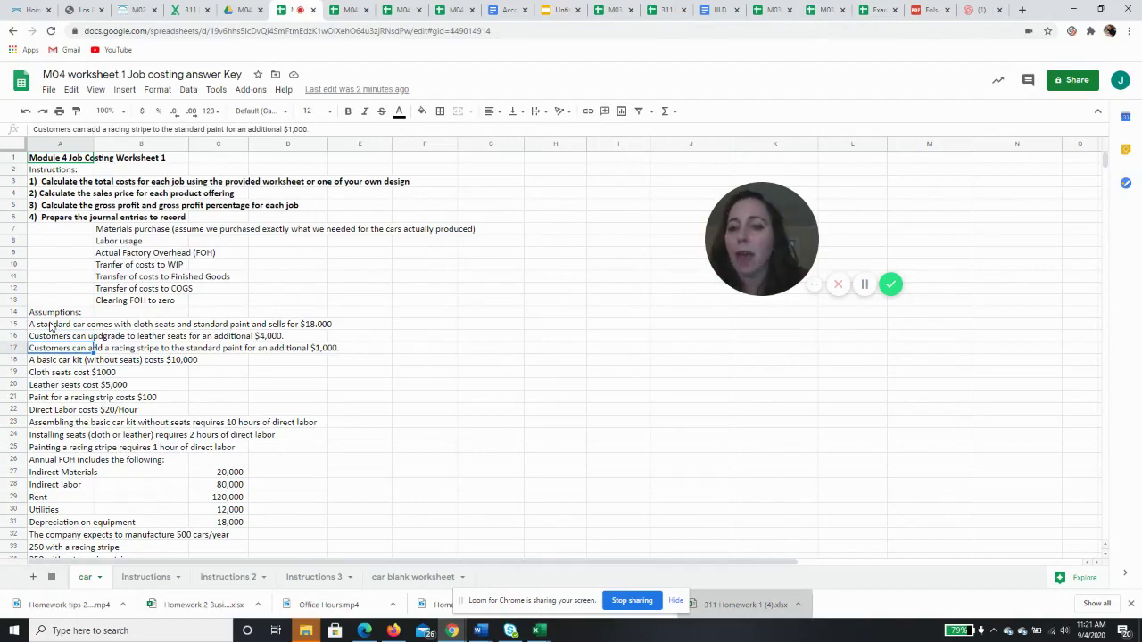
key("Down")
key("Down")
key("Down")
key("Down")
key("Down")
key("Down")
key("Down")
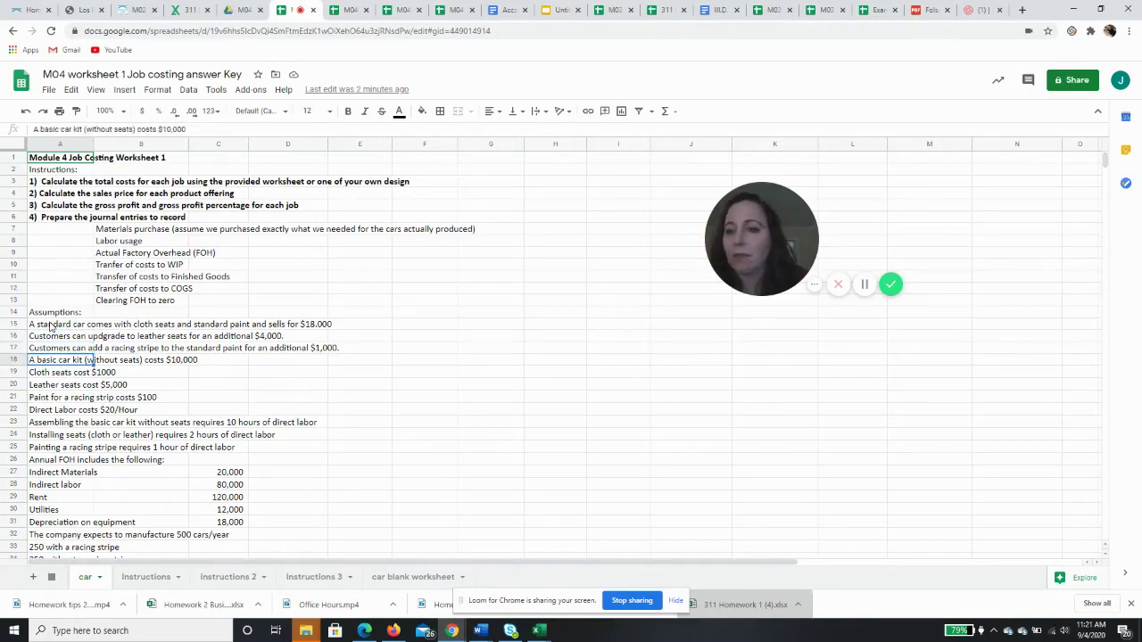
key("Down")
key("Down")
key("Down")
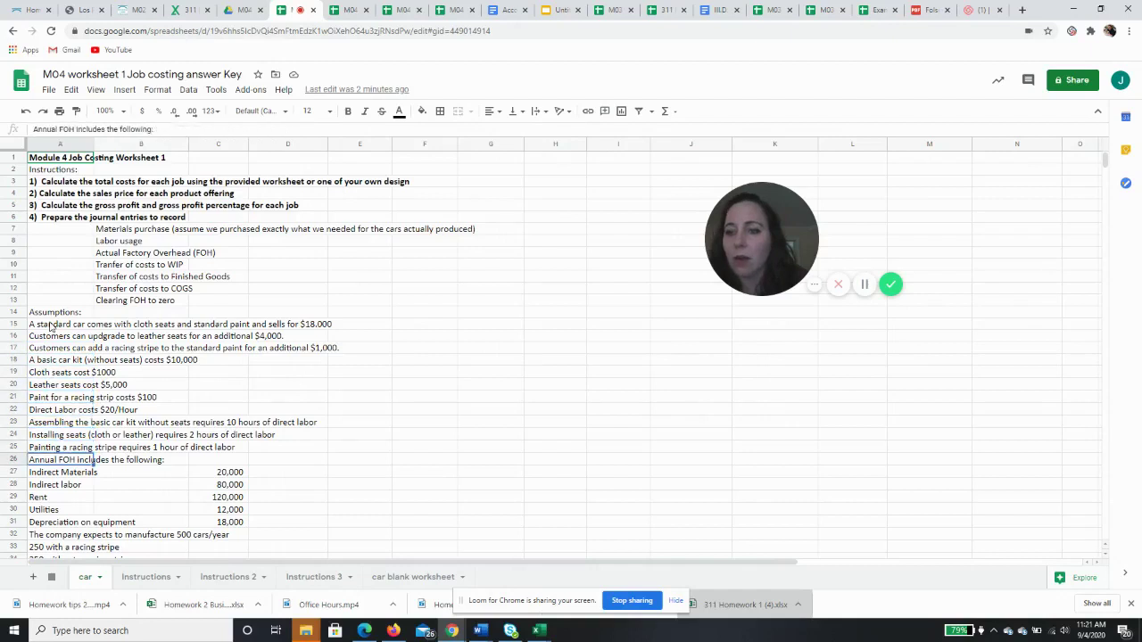
Step: Read the material cost and direct labor assumptions line by line, from the basic car kit to painting a racing stripe
key("Up")
key("Up")
key("Up")
key("Up")
key("Up")
key("Up")
key("Up")
key("Up")
key("Up")
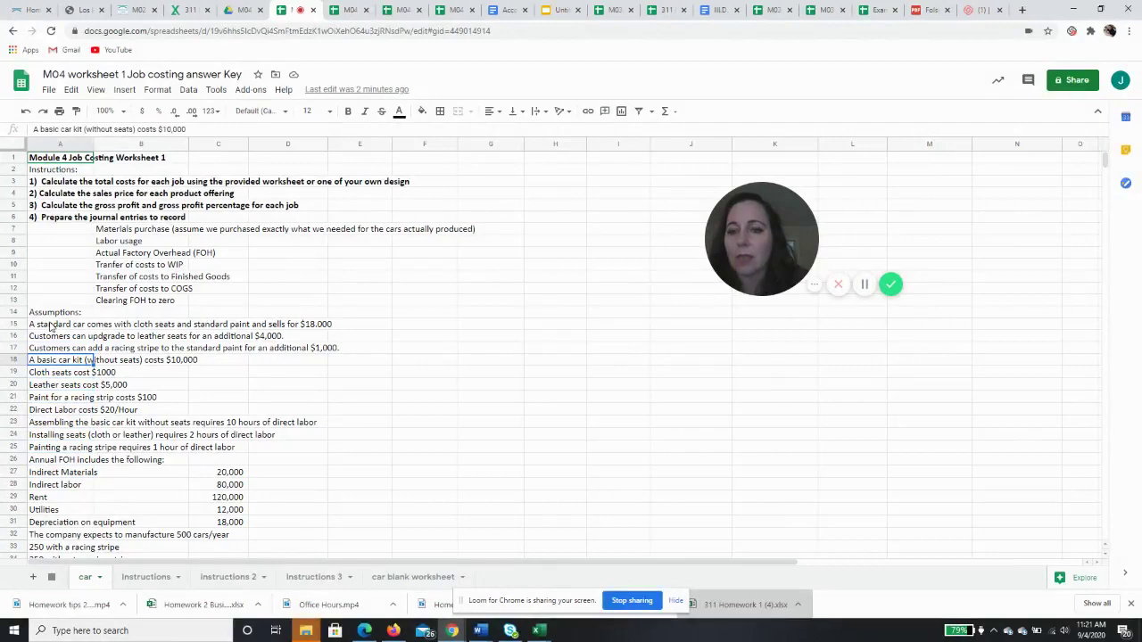
key("Down")
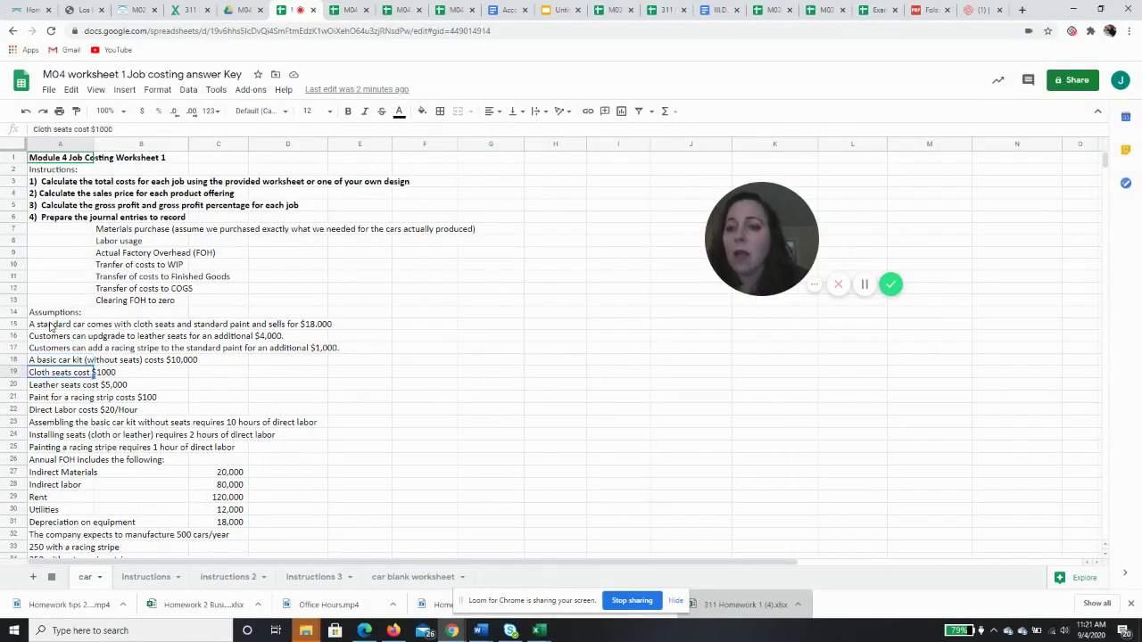
key("Down")
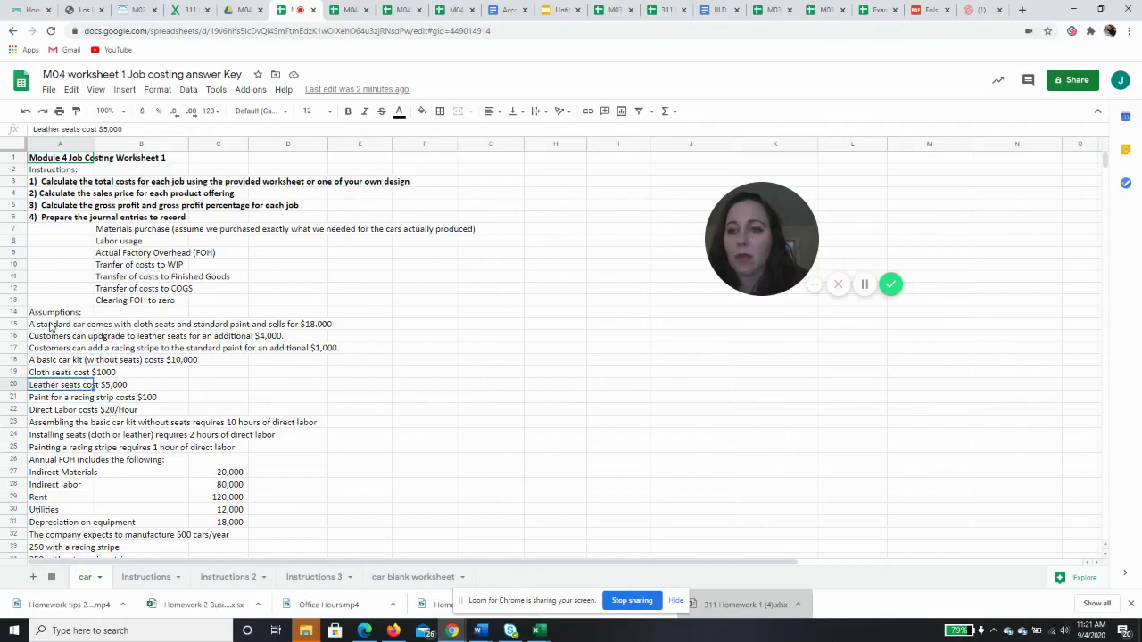
key("Down")
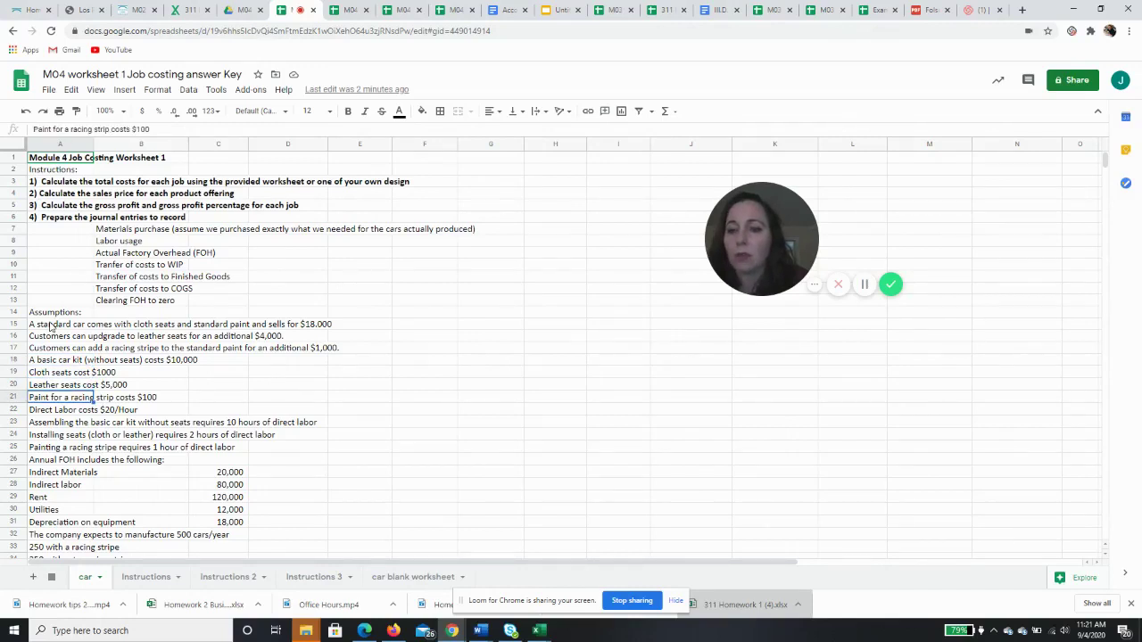
key("Down")
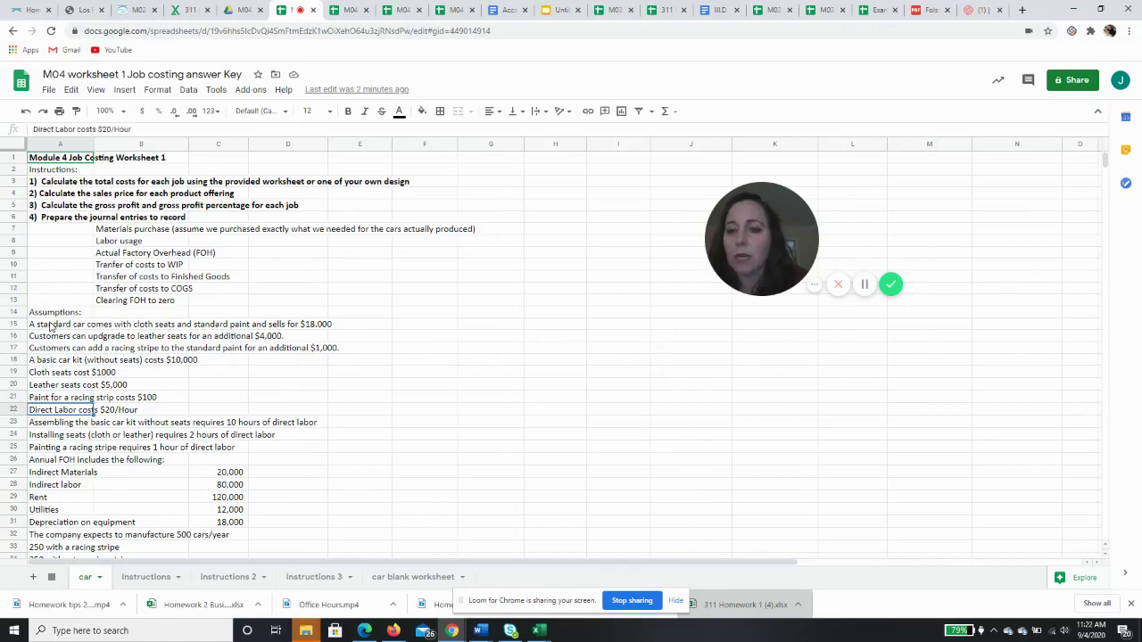
key("Down")
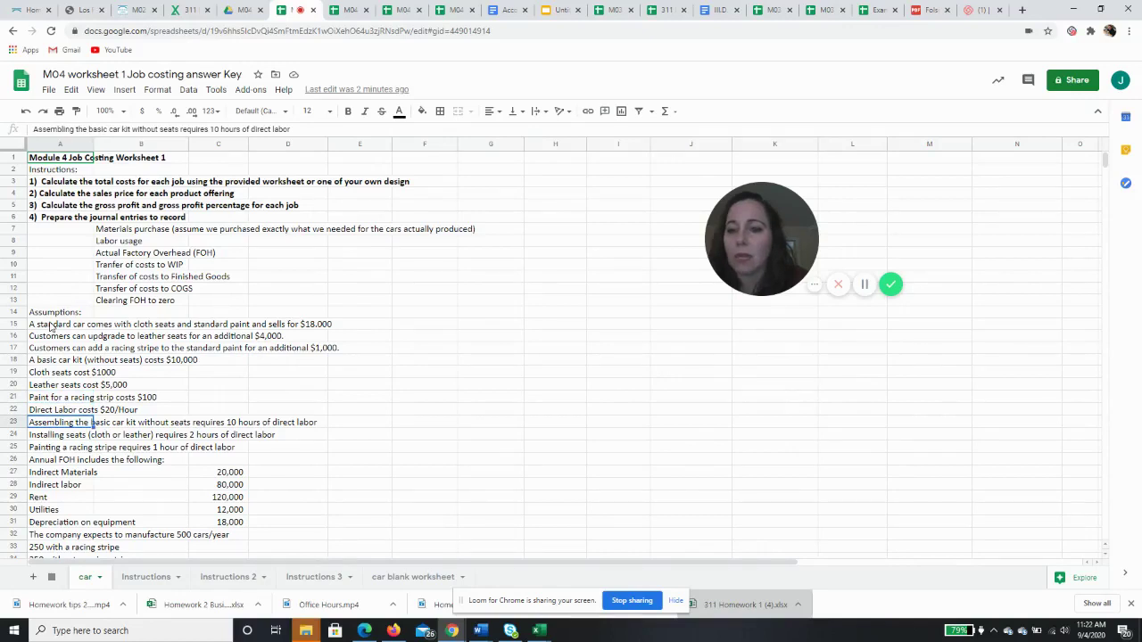
key("Down")
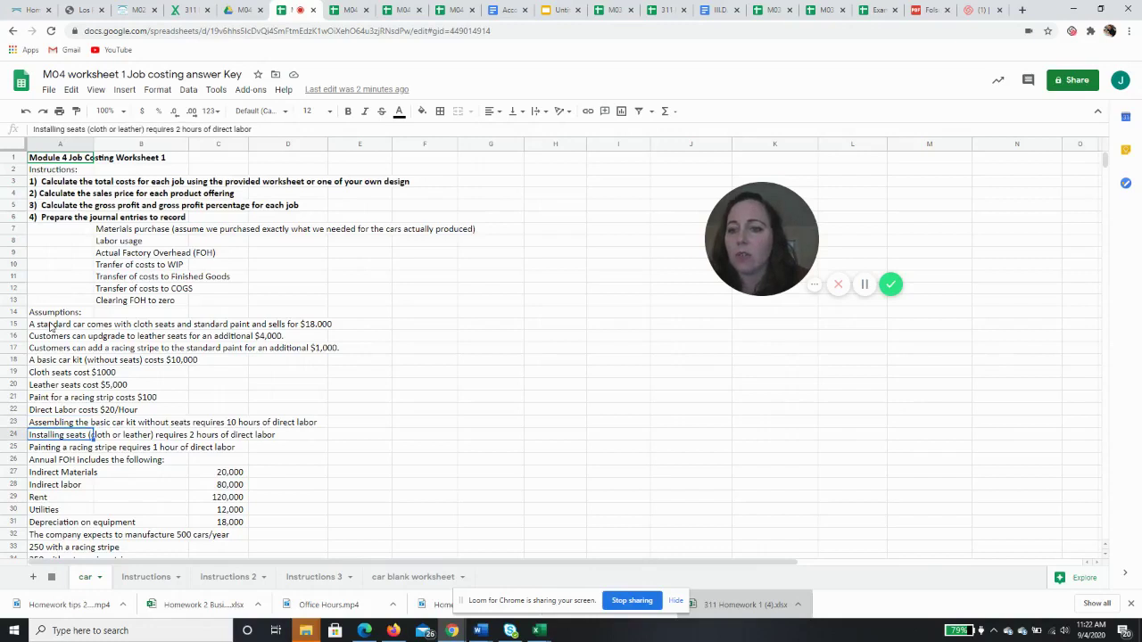
key("Down")
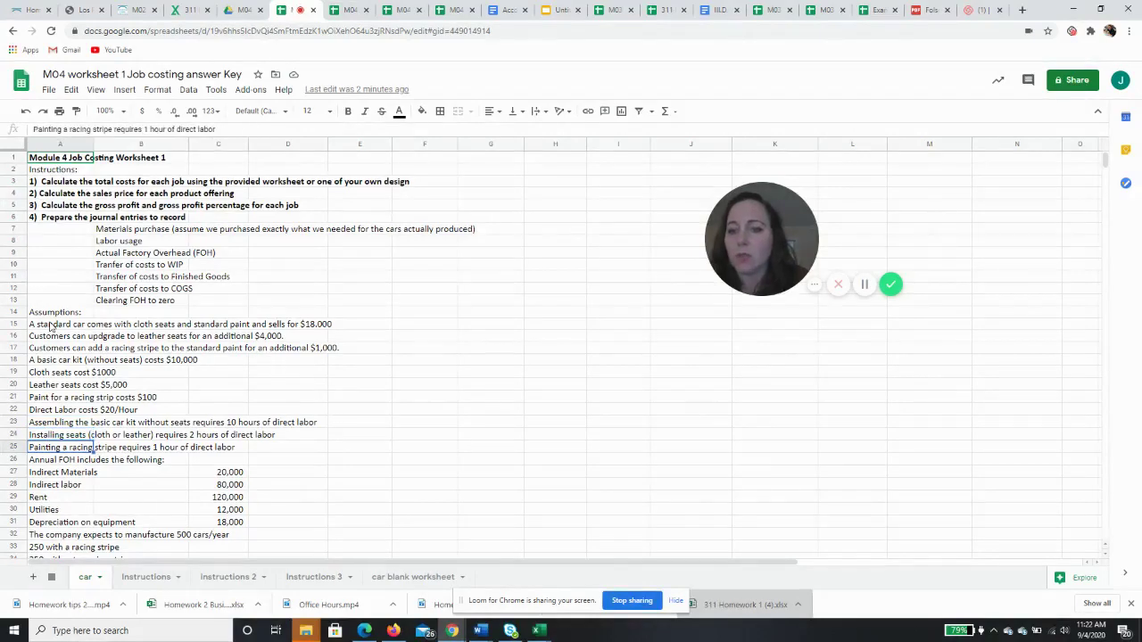
Step: Review the annual FOH items, expected production and FOH allocation base, down to the Orders line
key("Down")
key("Down")
key("Down")
key("Down")
key("Down")
key("Down")
key("Down")
key("Down")
key("Down")
key("Down")
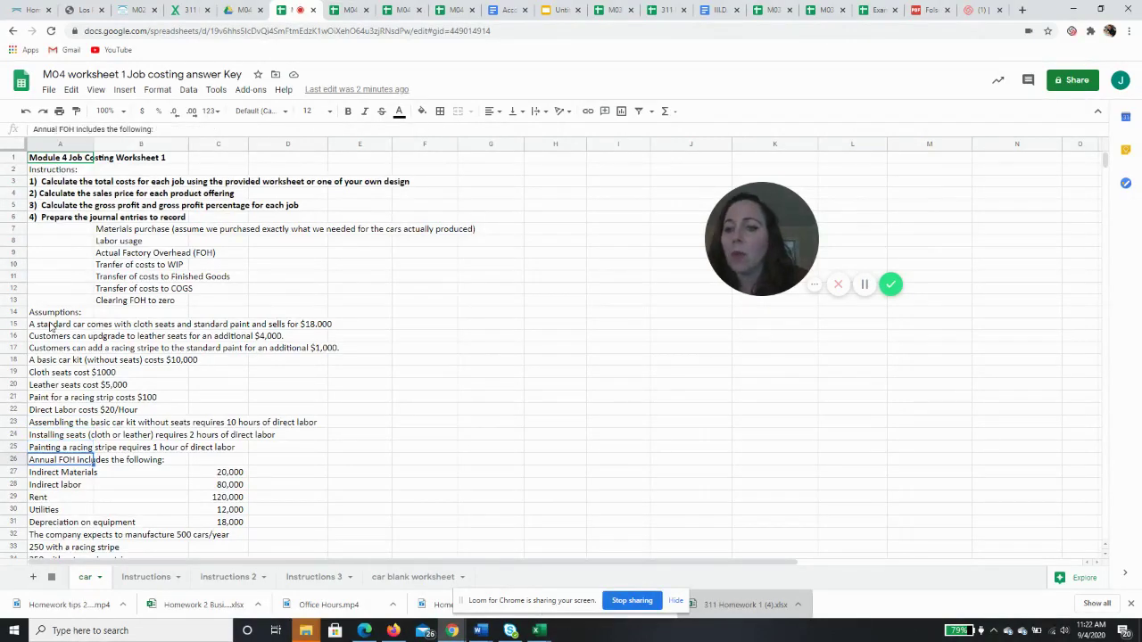
key("Down")
key("Down")
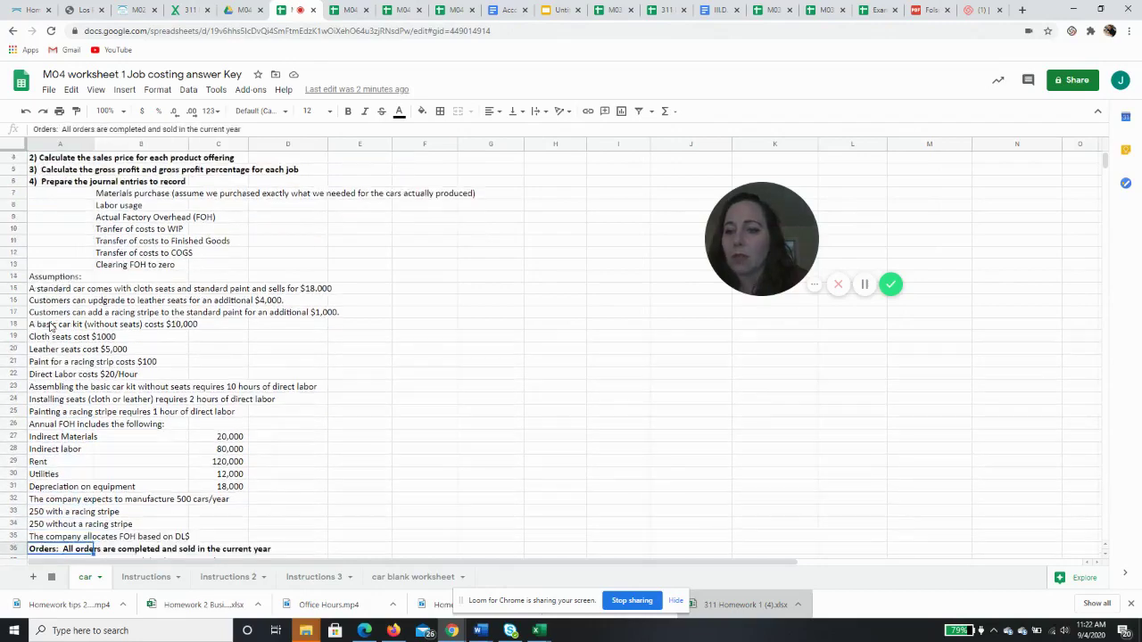
Step: Go back to the worksheet title and read the four numbered task instructions one by one
key("Up")
key("Up")
key("Up")
key("Up")
key("Up")
key("Up")
key("Up")
key("Up")
key("Up")
key("Up")
key("Up")
key("Up")
key("Up")
key("Up")
key("Up")
key("Up")
key("Up")
key("Up")
key("Up")
key("Up")
key("Up")
key("Up")
key("Up")
key("Up")
key("Up")
key("Up")
key("Up")
key("Up")
key("Up")
key("Up")
key("Up")
key("Up")
key("Up")
key("Up")
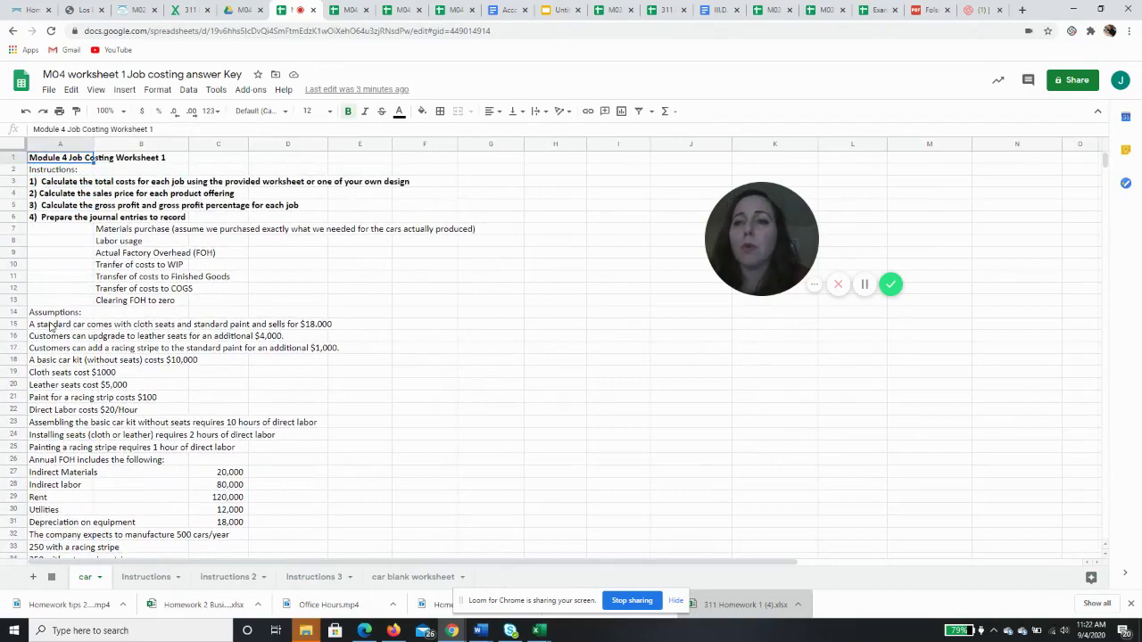
key("Down")
key("Down")
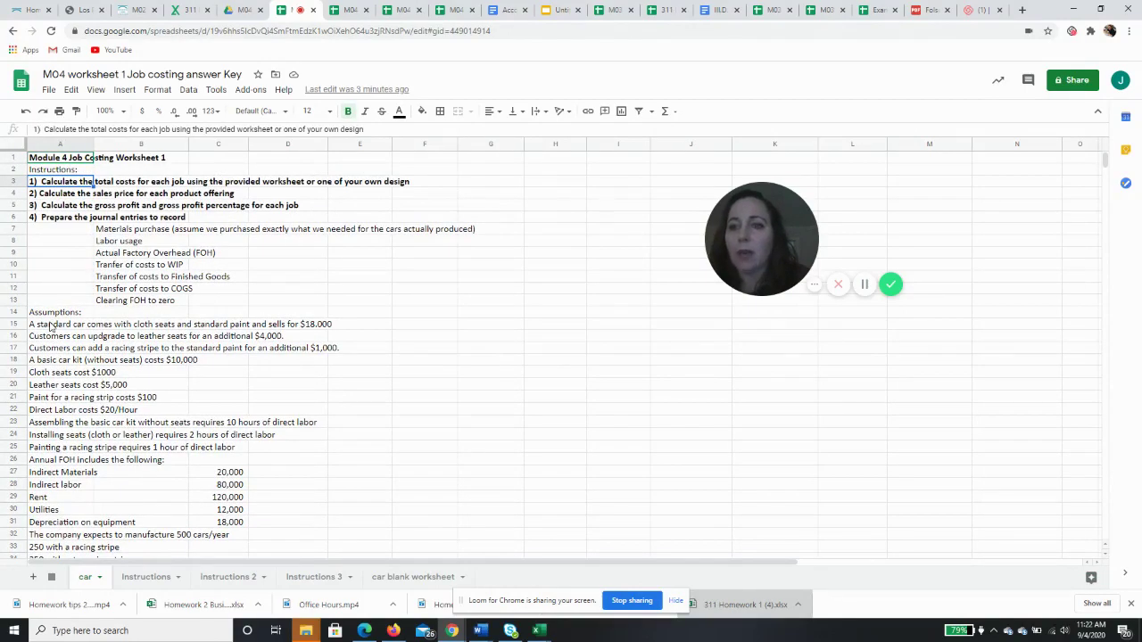
key("Down")
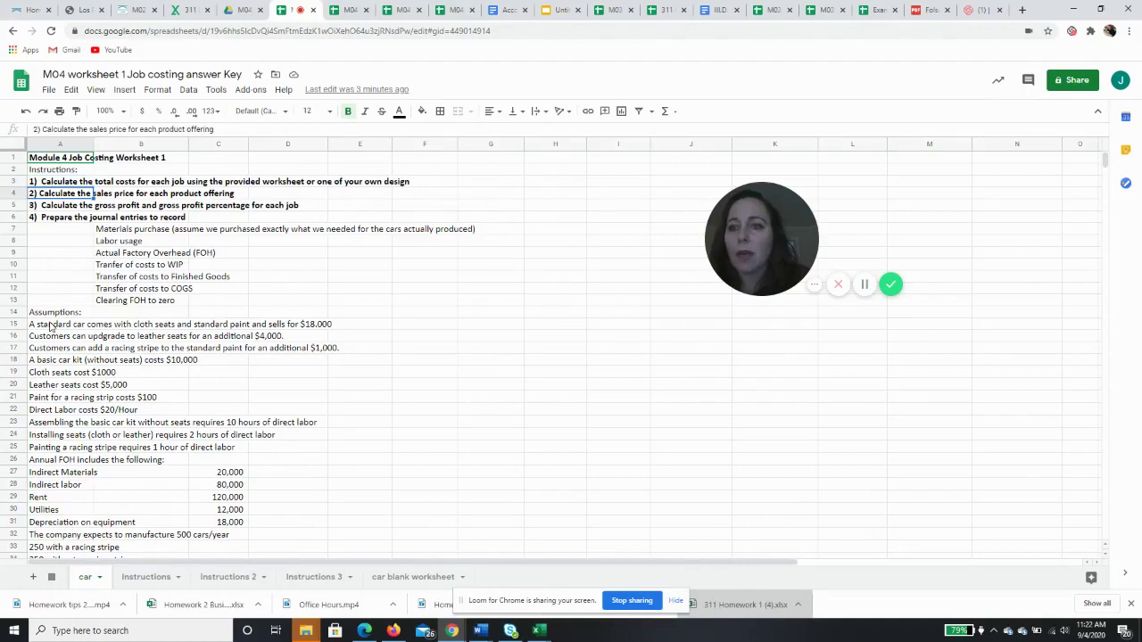
key("Down")
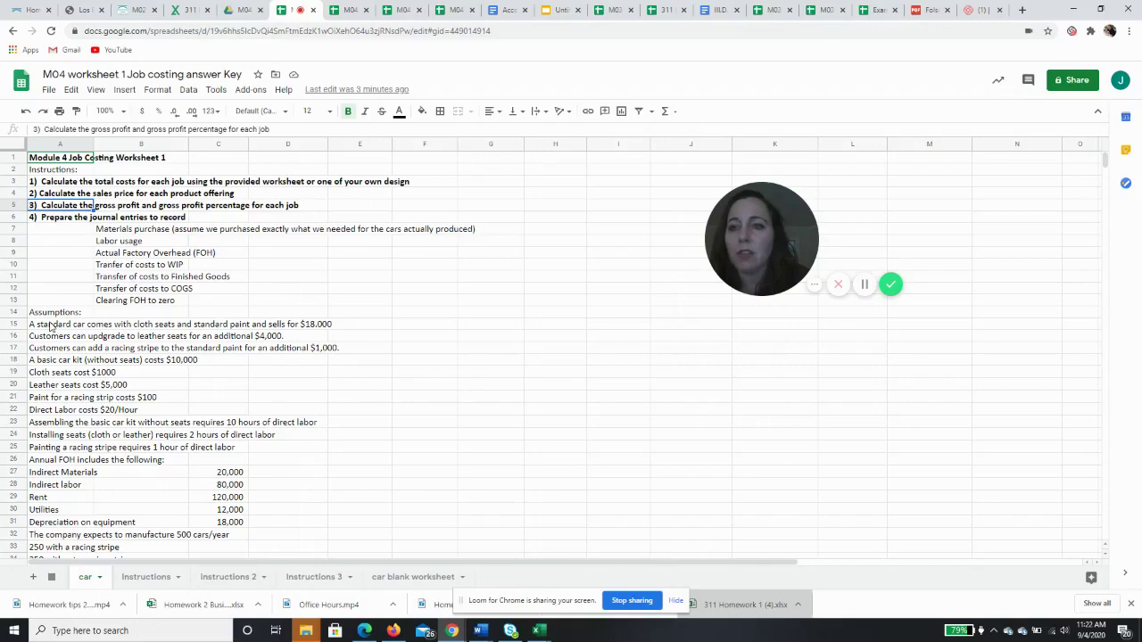
key("Down")
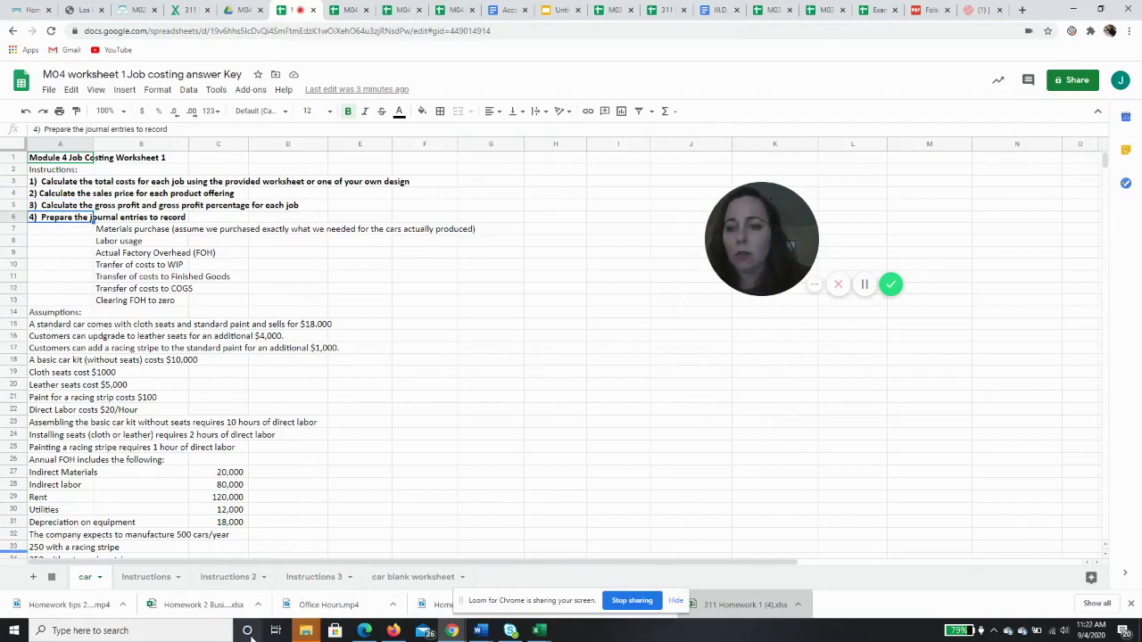
Step: Delete the extra blank column D from the Instructions sheet
left_click(147, 579)
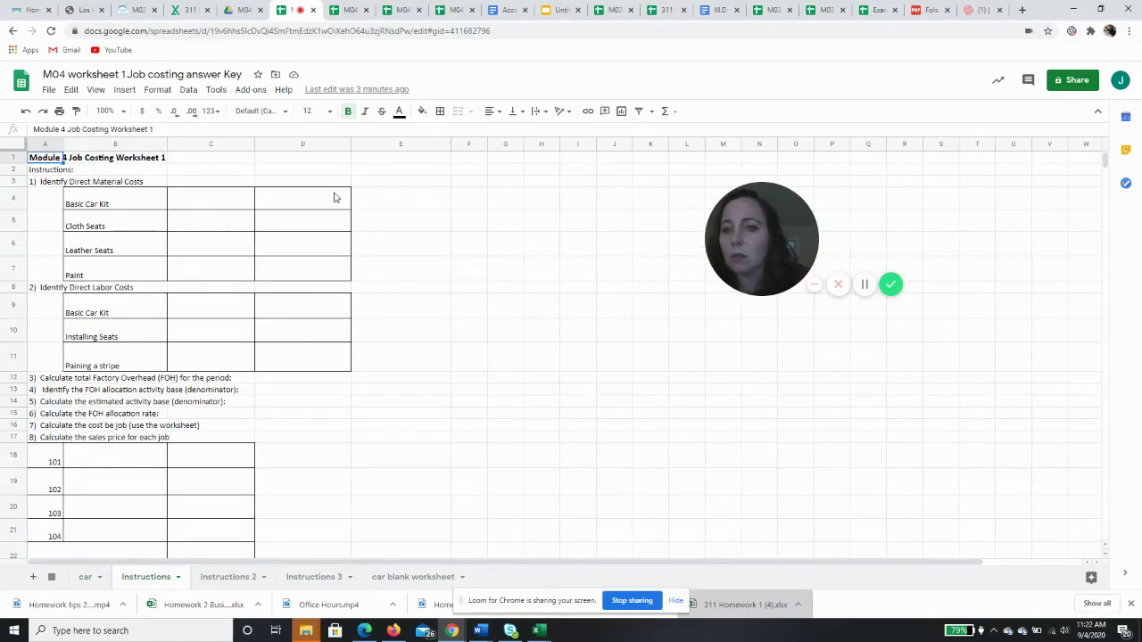
left_click(317, 145)
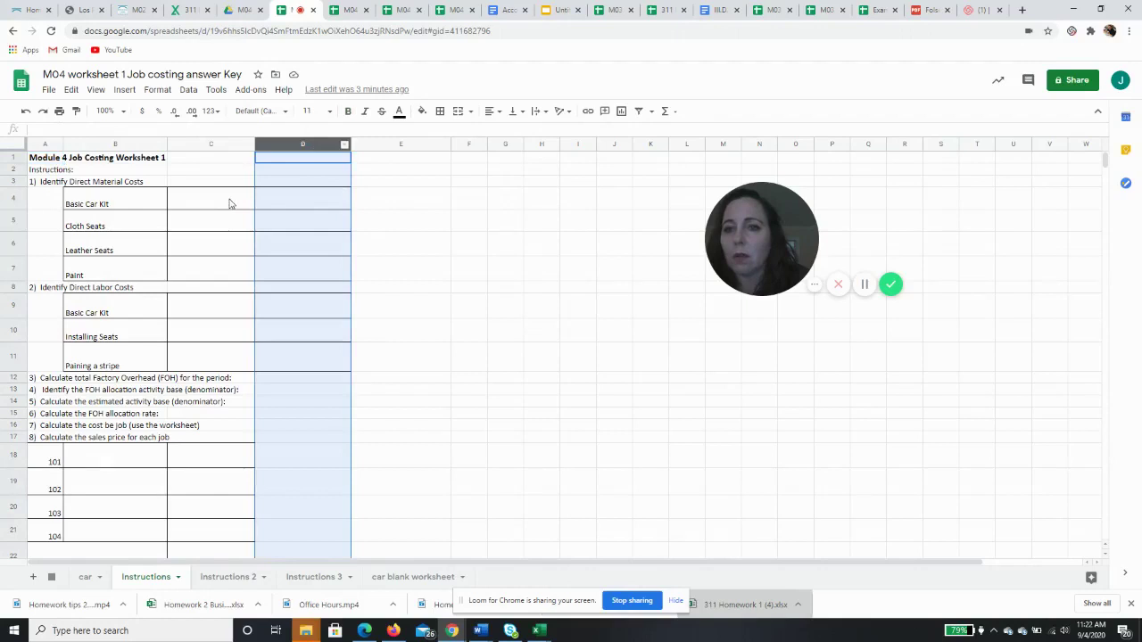
left_click(230, 203)
left_click(322, 144)
right_click(322, 145)
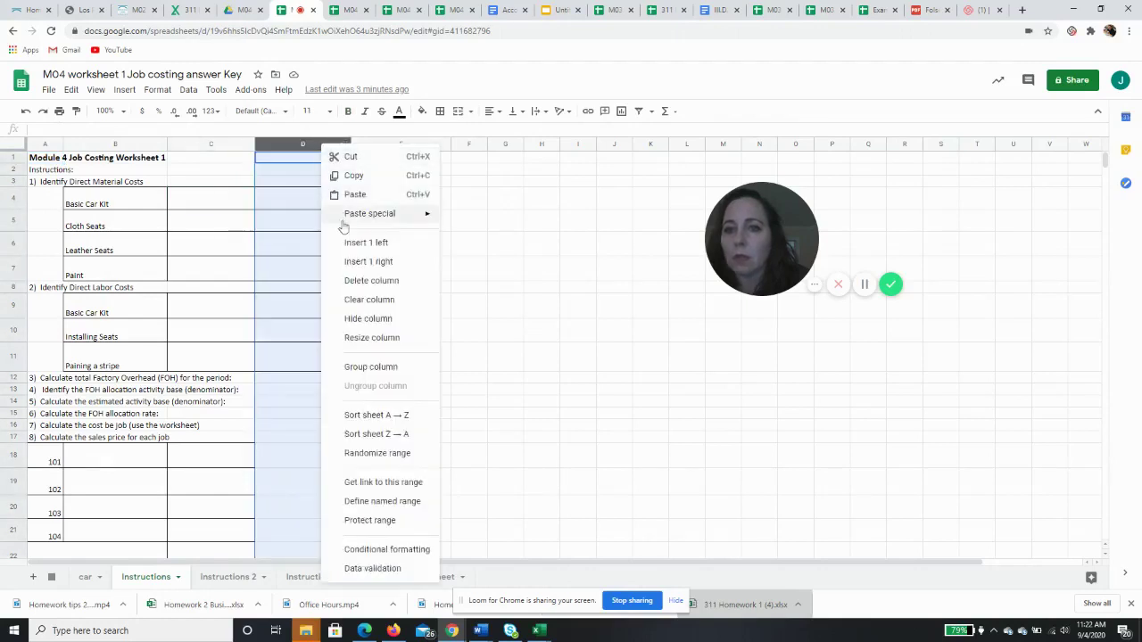
left_click(371, 280)
left_click(226, 206)
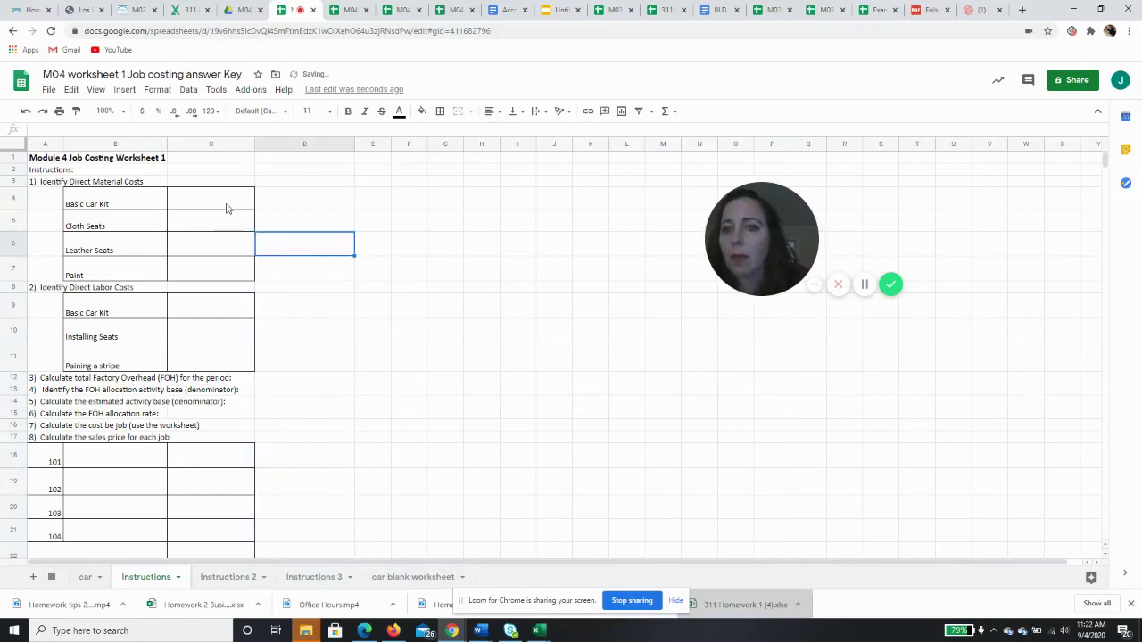
Step: Check the basic car kit cost on the car sheet and enter 10000 for Basic Car Kit under direct material costs on the Instructions sheet
left_click(87, 577)
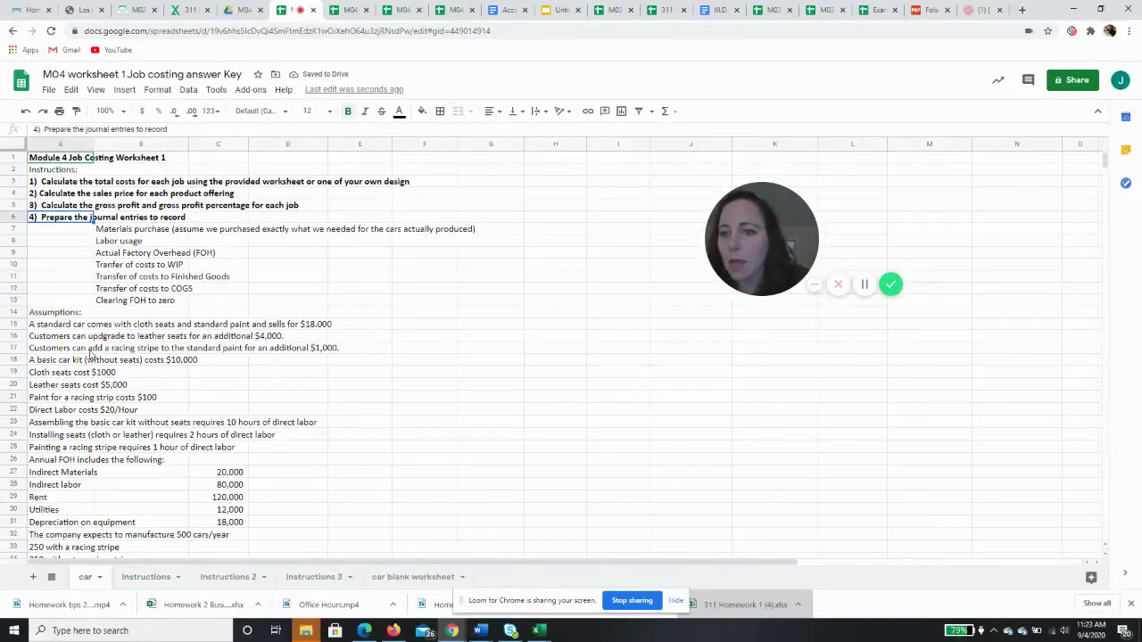
left_click(146, 577)
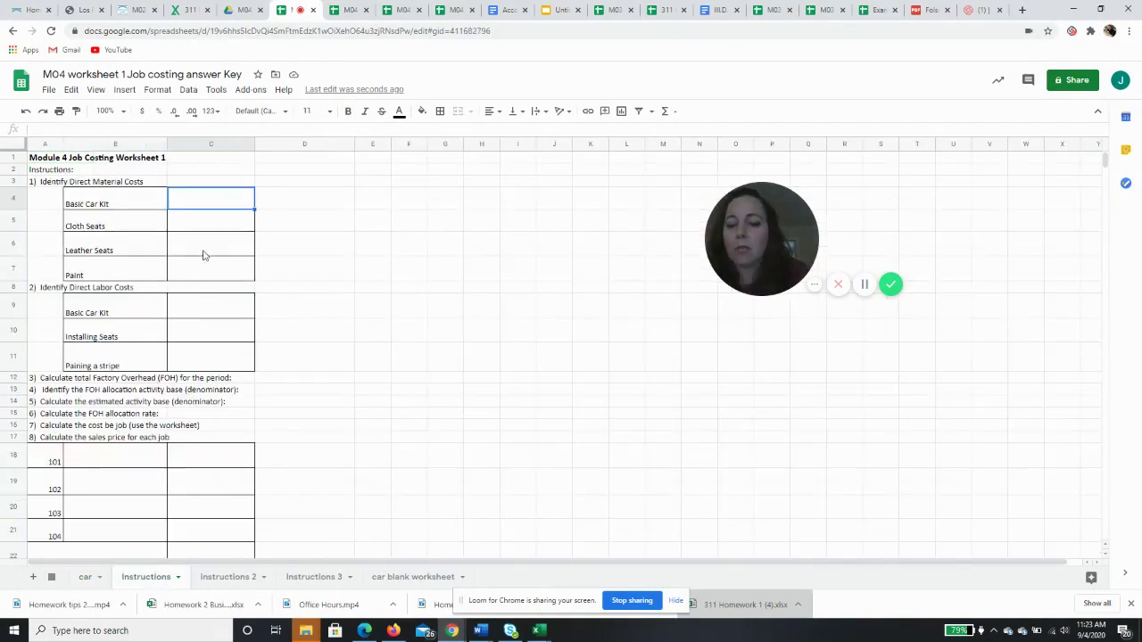
type("10000")
key("Return")
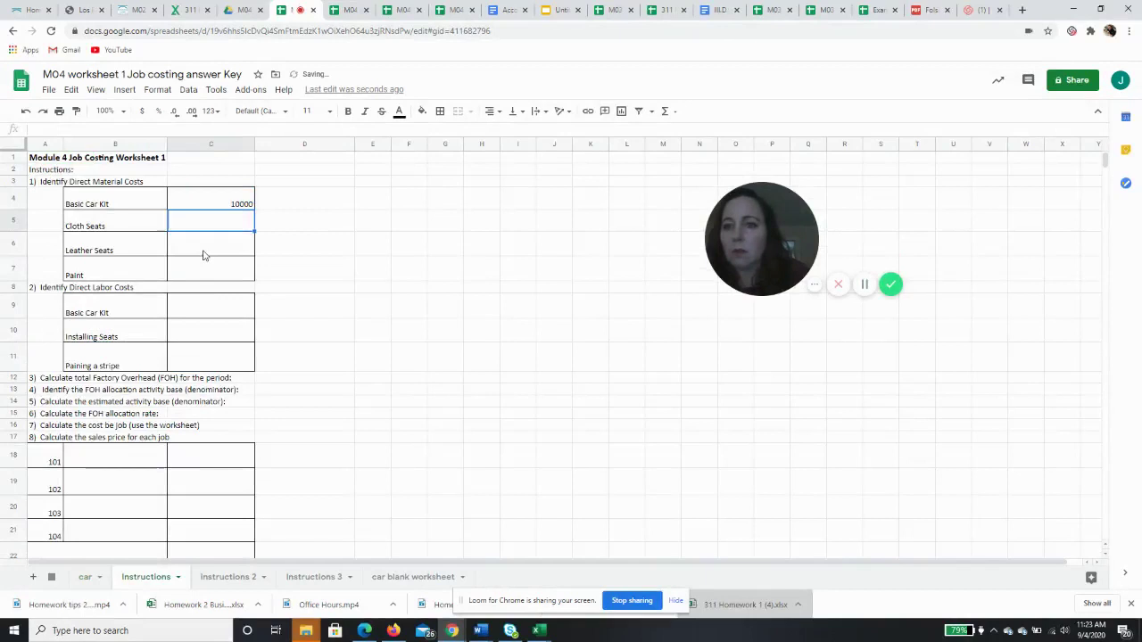
Step: Apply the Accounting number format to the whole of column C on the Instructions sheet
left_click(207, 144)
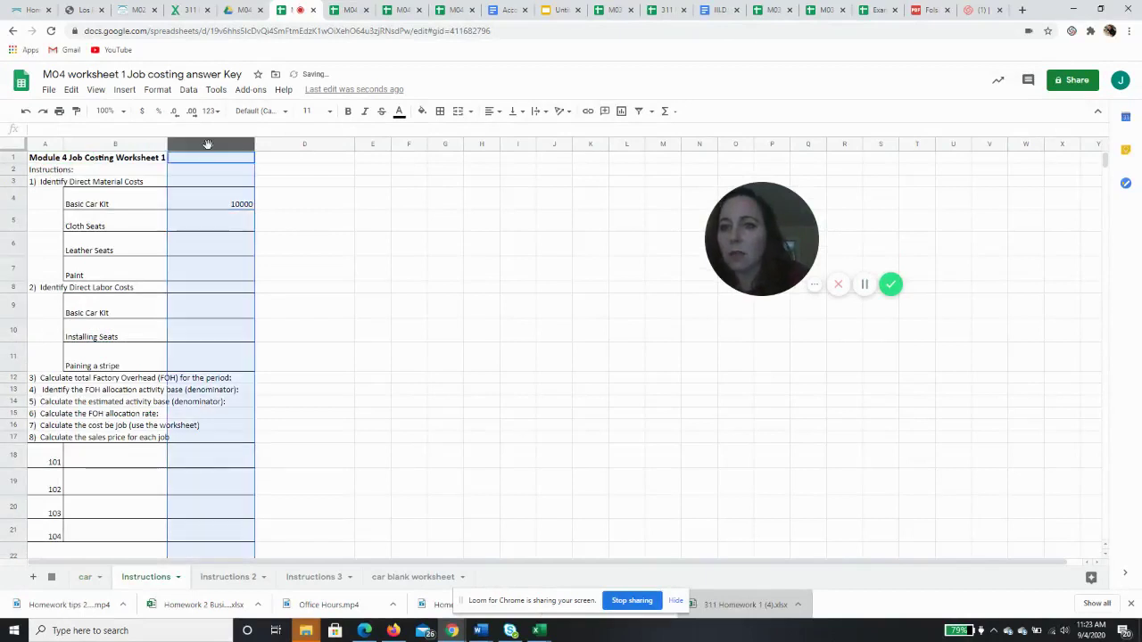
left_click(157, 89)
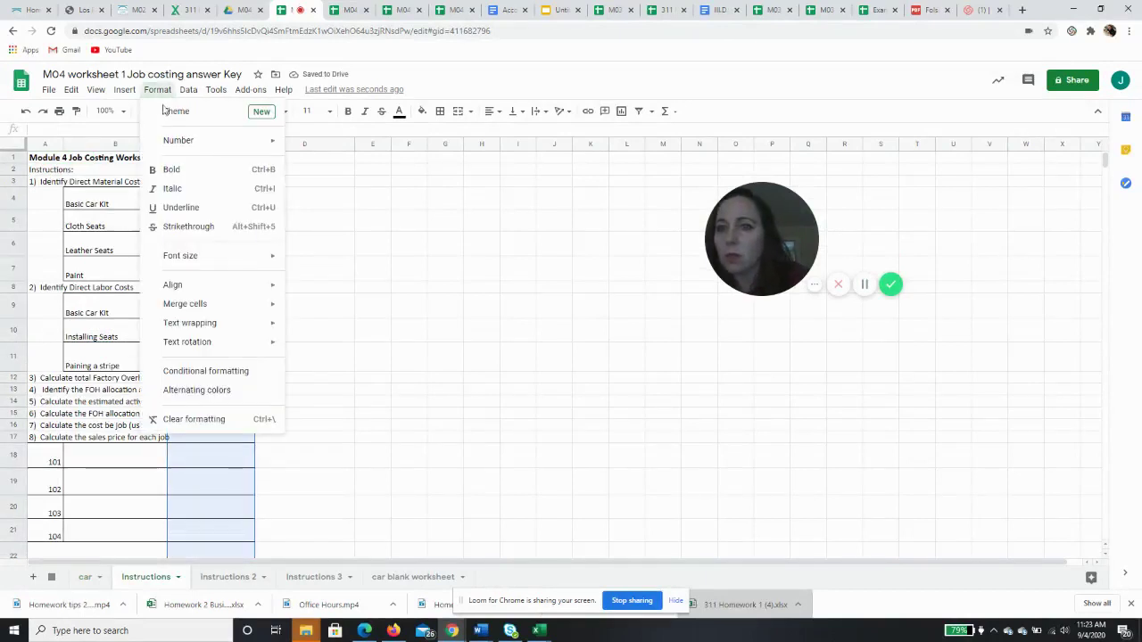
mouse_move(176, 145)
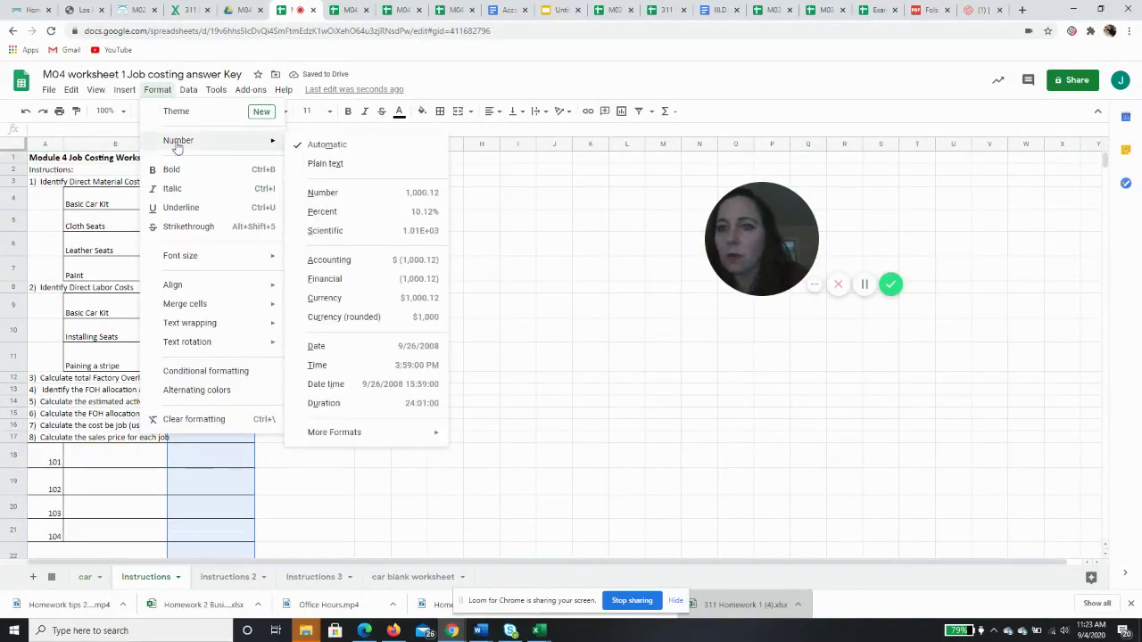
left_click(370, 259)
left_click(435, 280)
Step: Check the cloth seats cost on the car sheet and enter 1000 for Cloth Seats under direct material costs on the Instructions sheet
left_click(228, 229)
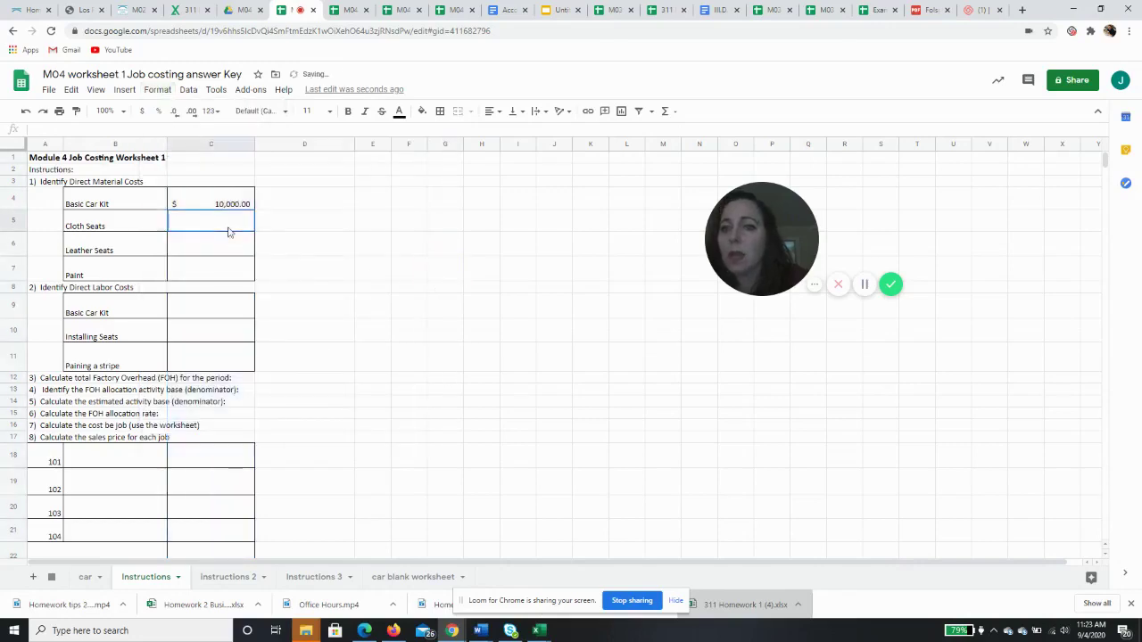
left_click(86, 577)
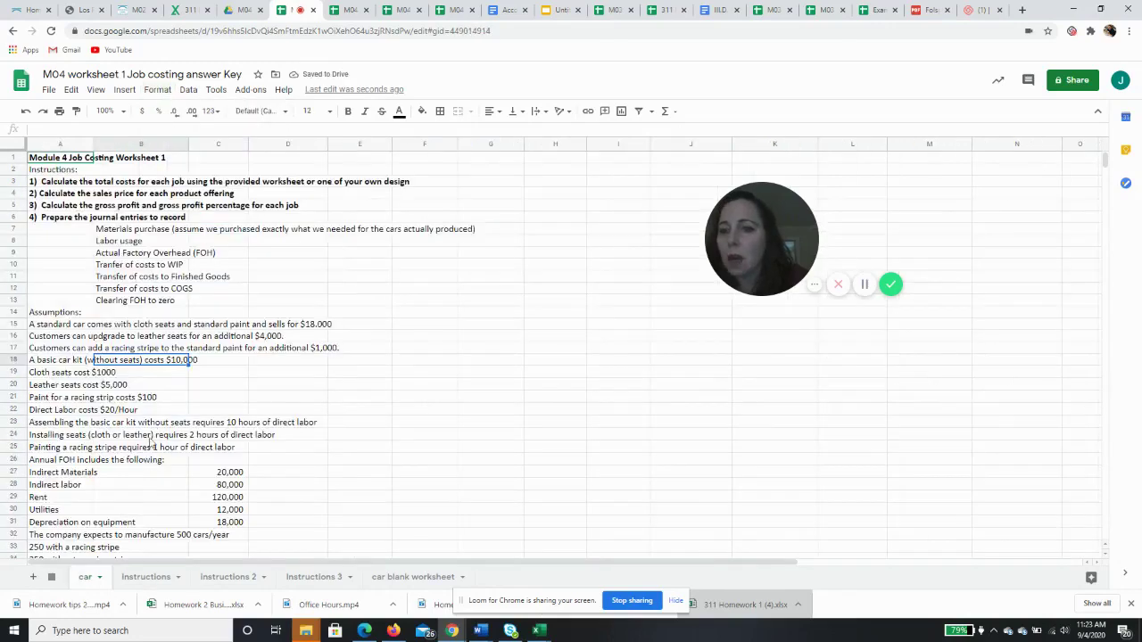
left_click(107, 373)
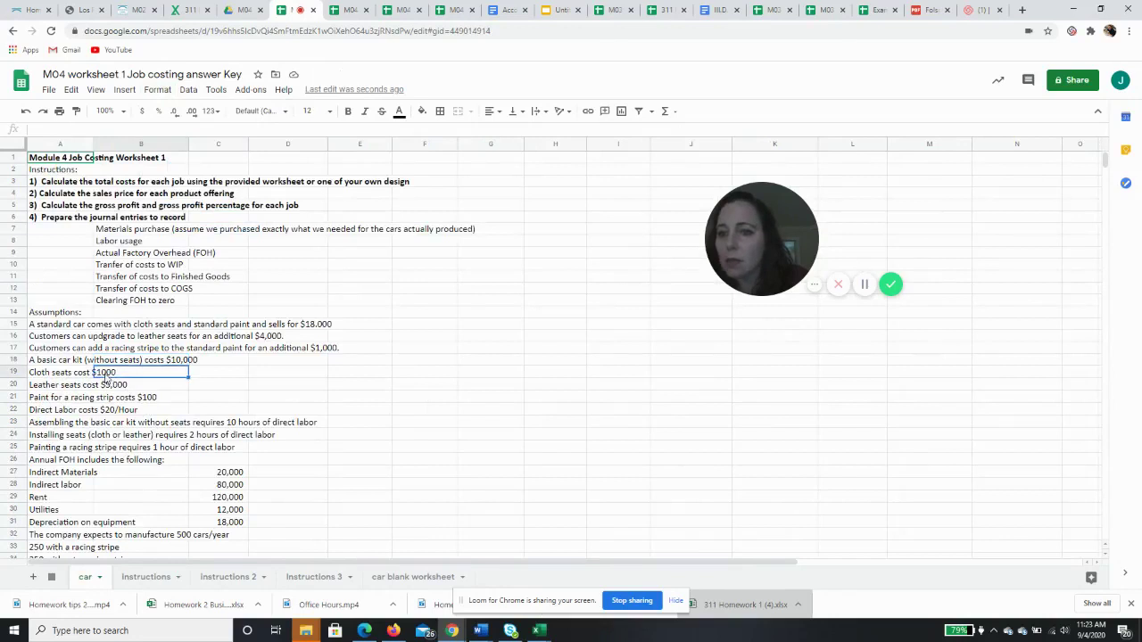
left_click(140, 578)
type("1000")
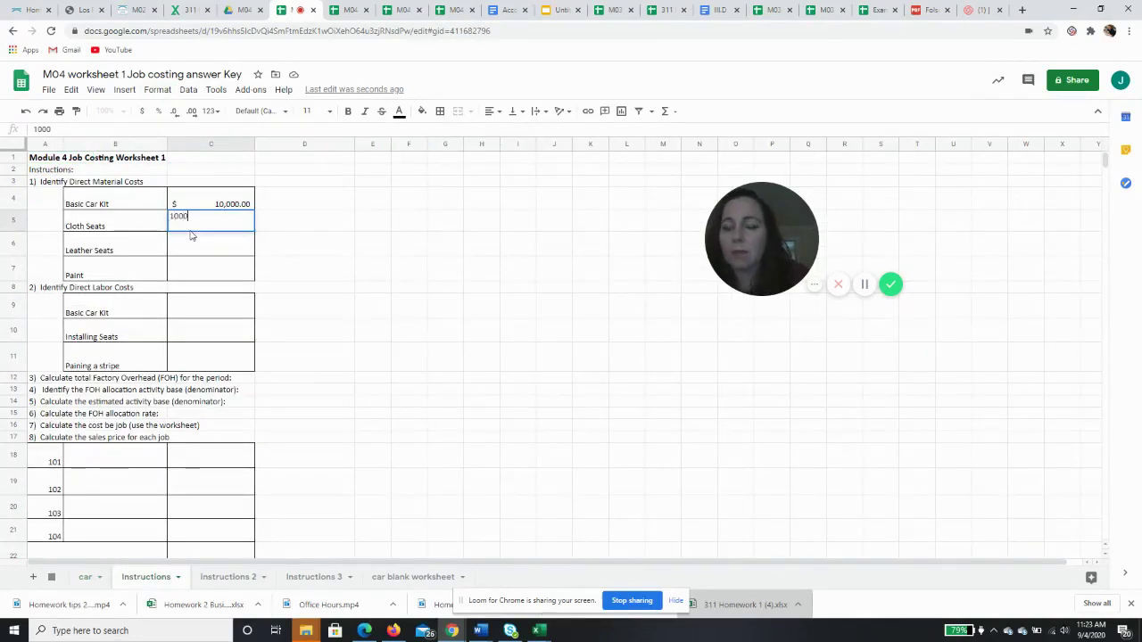
key("Return")
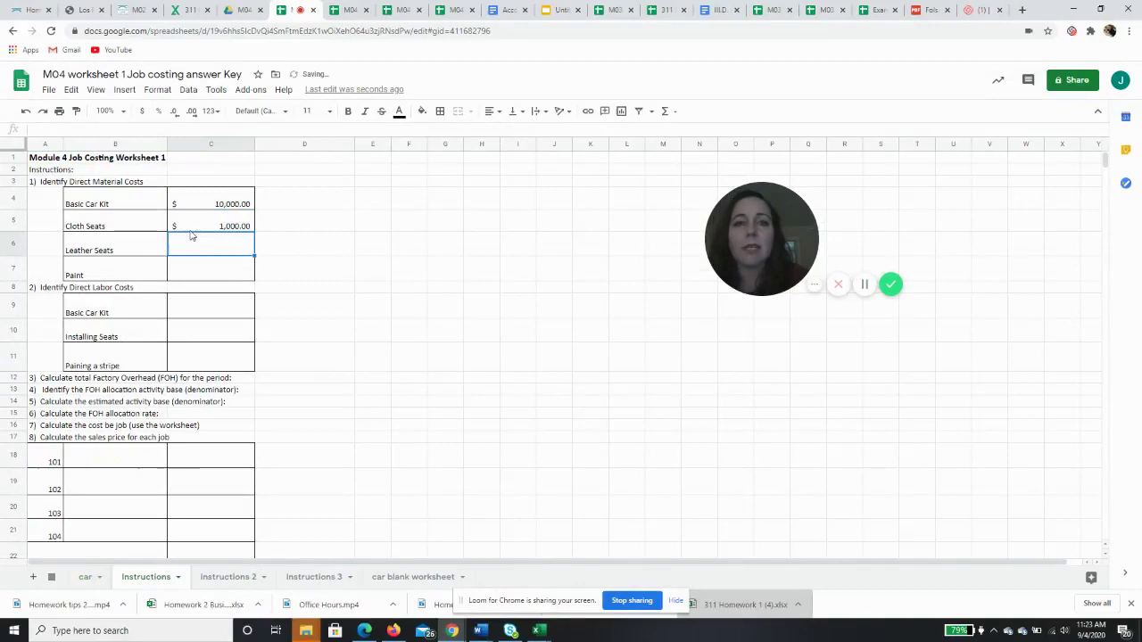
Step: Look up the leather seats cost on the car sheet and enter 5000 for Leather Seats on the Instructions sheet
left_click(89, 577)
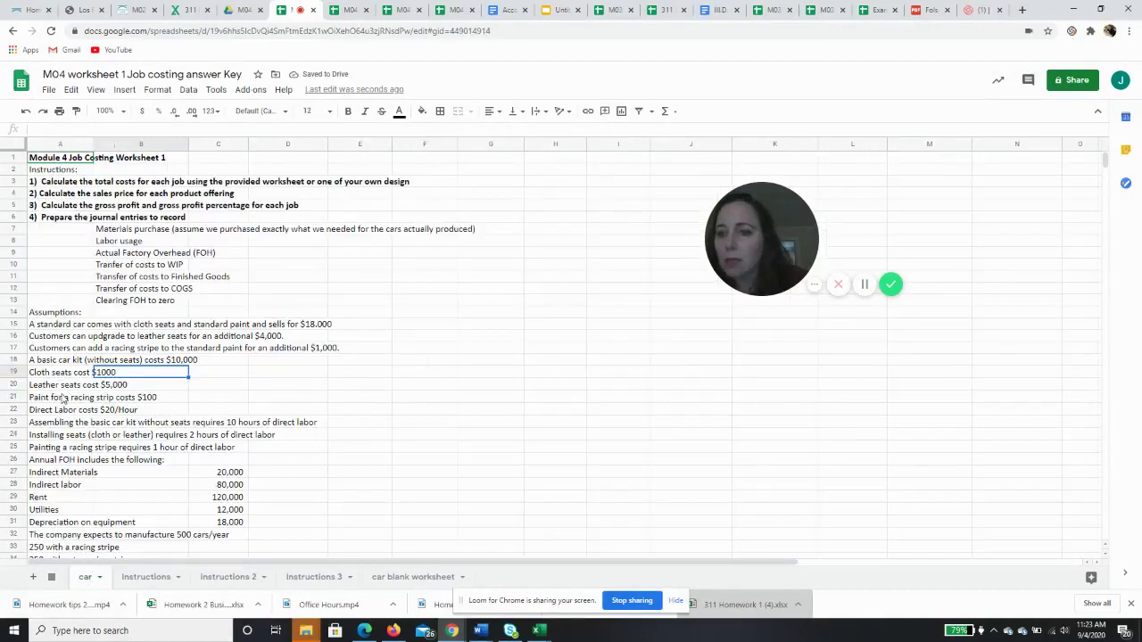
left_click(152, 577)
type("5,0")
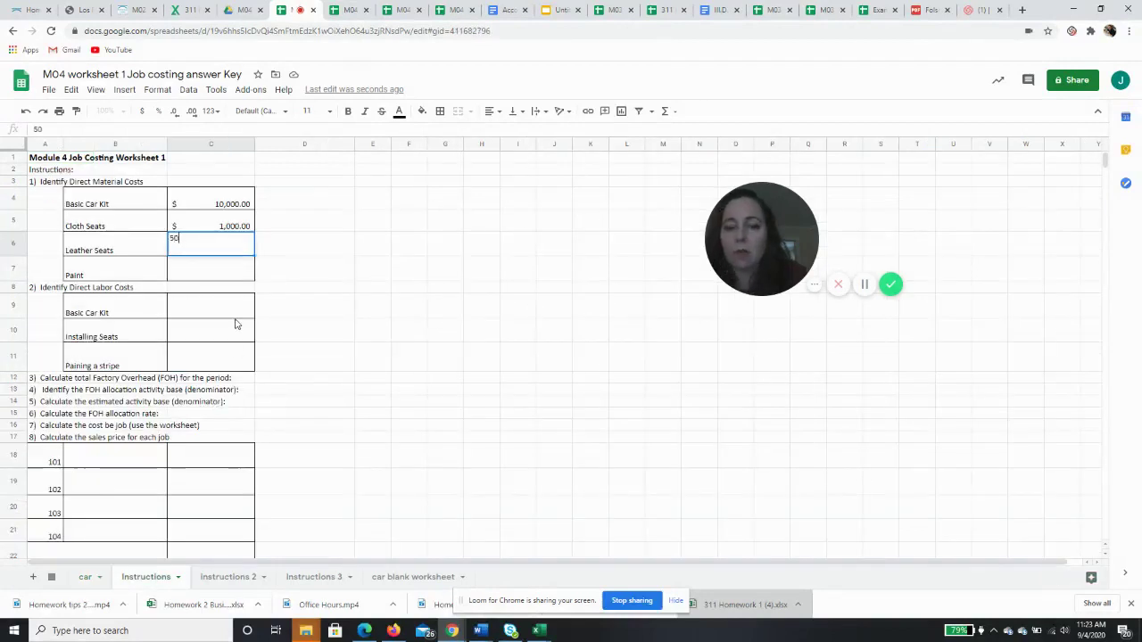
type("00")
key("Return")
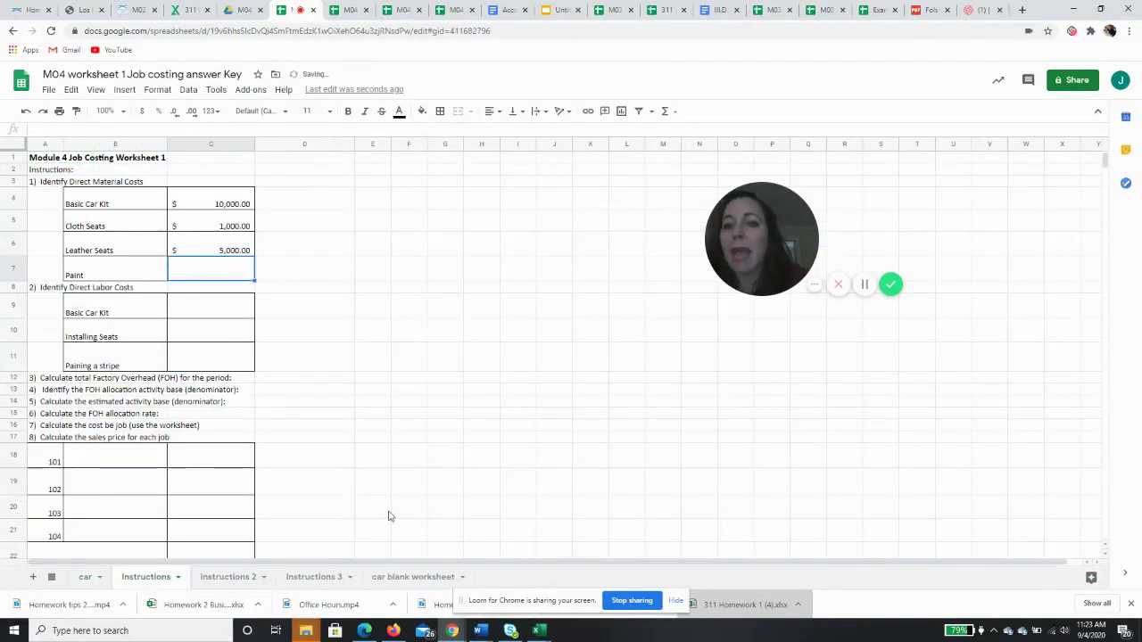
Step: Look up the racing stripe paint cost on the car sheet and enter 100 for Paint on the Instructions sheet
left_click(86, 578)
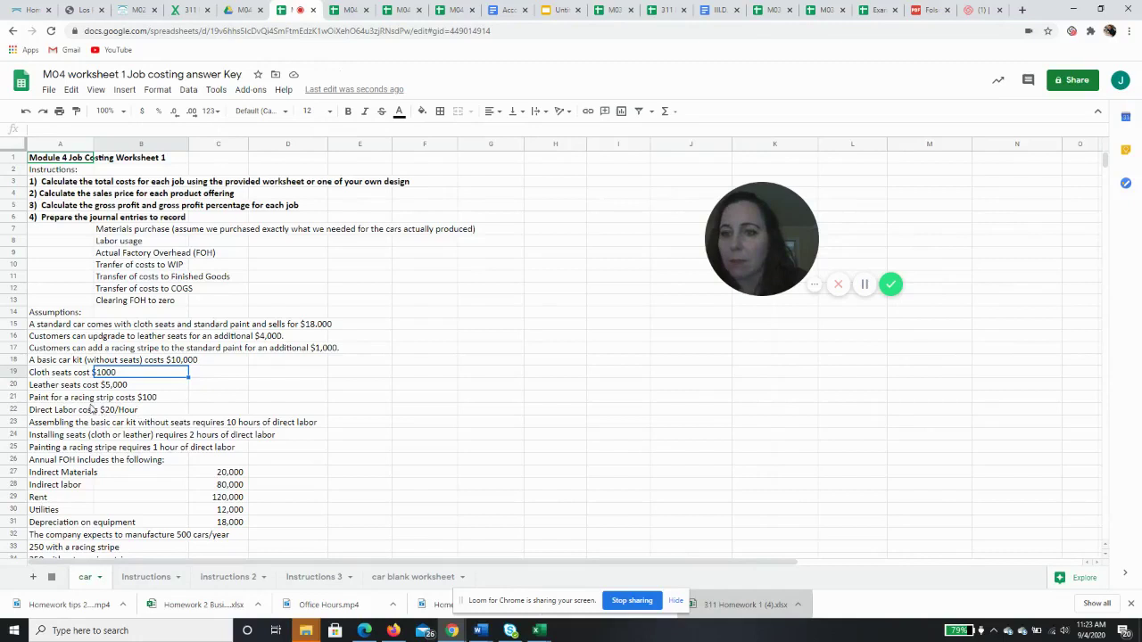
left_click(64, 400)
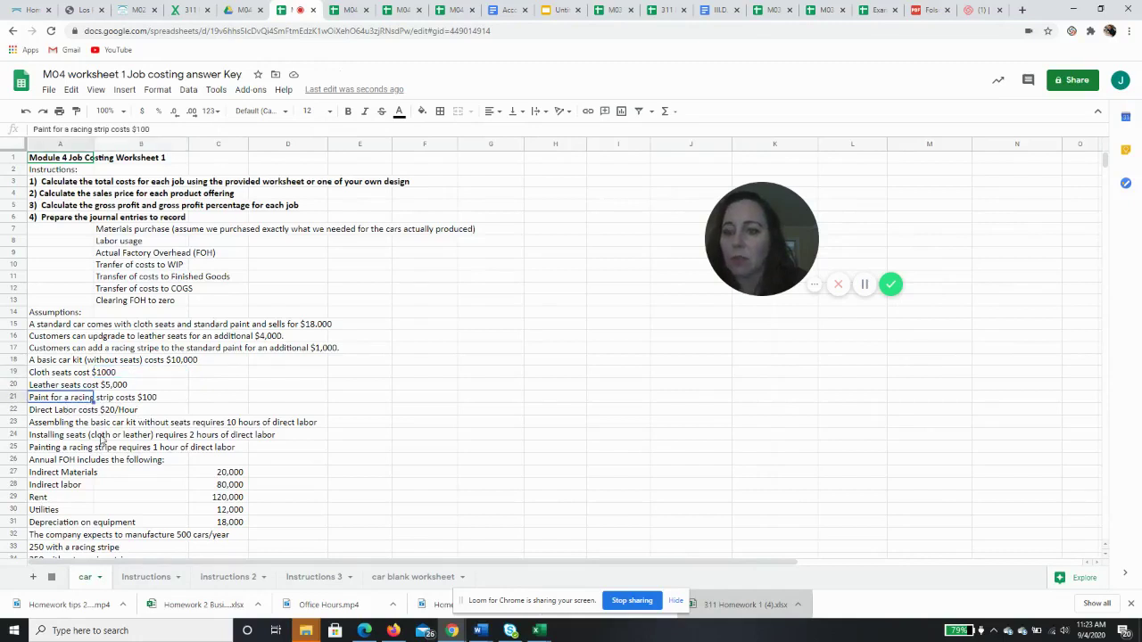
left_click(147, 577)
type("100")
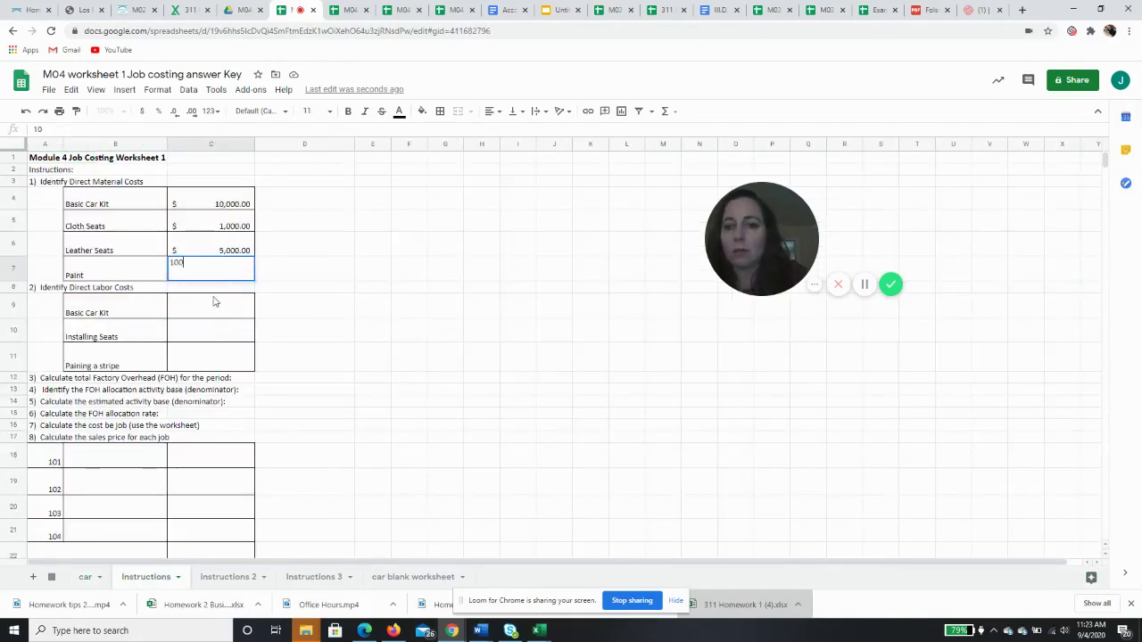
key("Return")
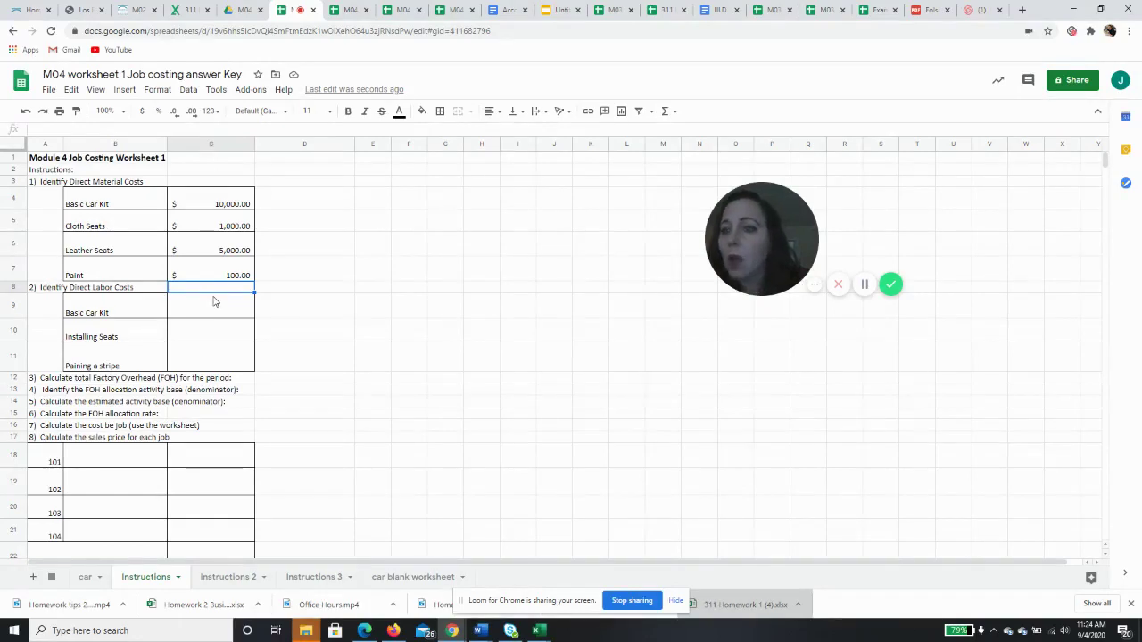
Step: Check the kit assembly hours and hourly labor rate on the car sheet, and enter +10*20 for Basic Car Kit under direct labor costs
left_click(214, 301)
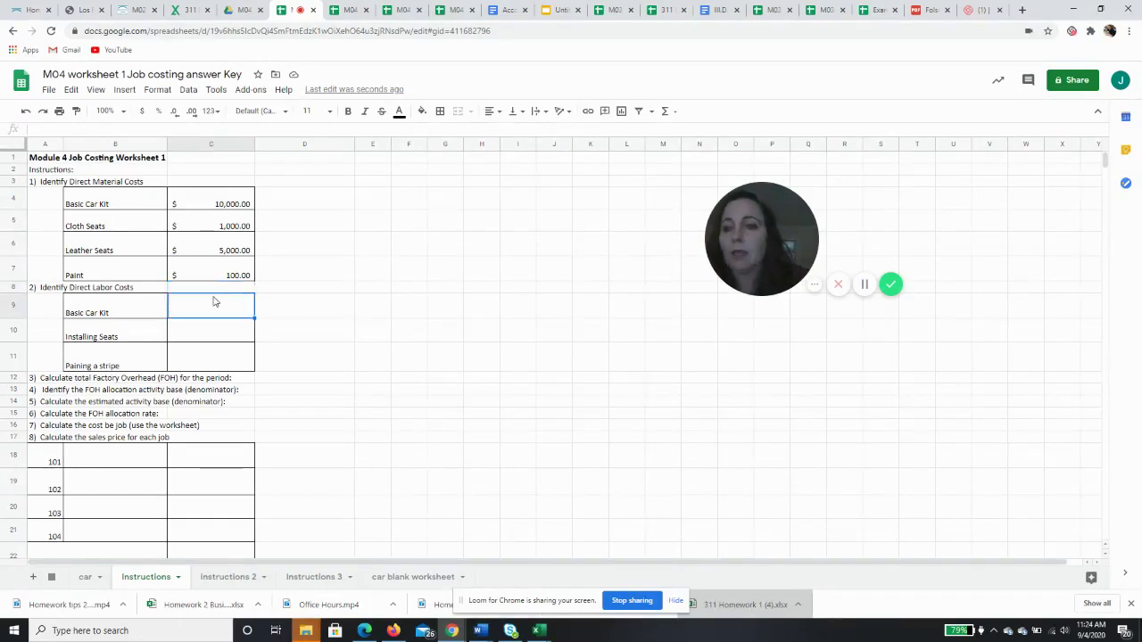
left_click(91, 577)
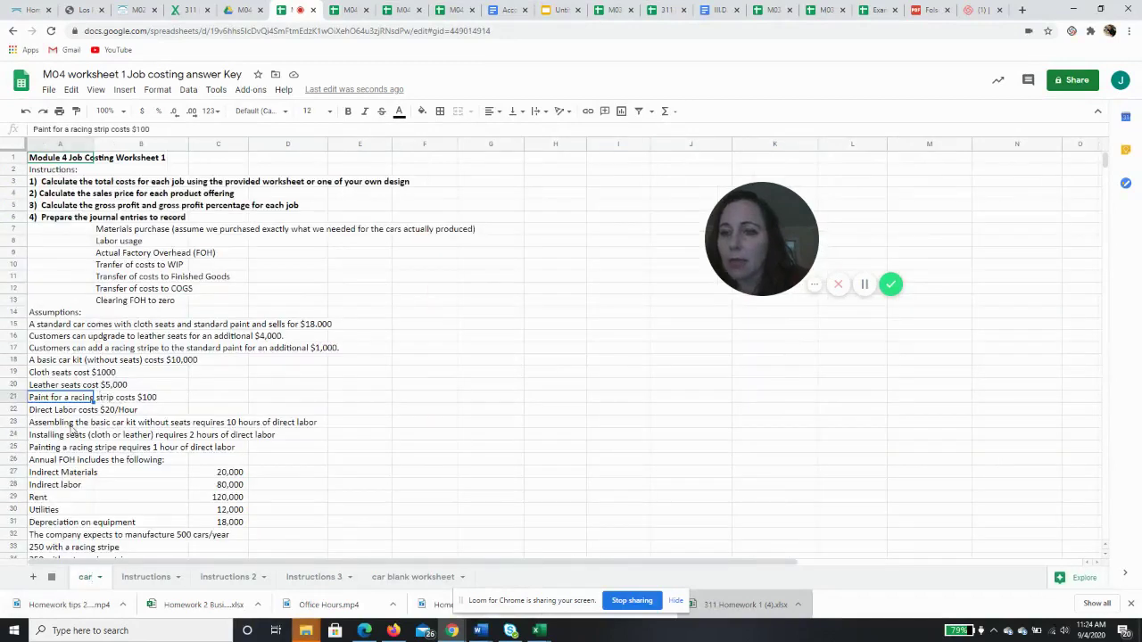
left_click(71, 424)
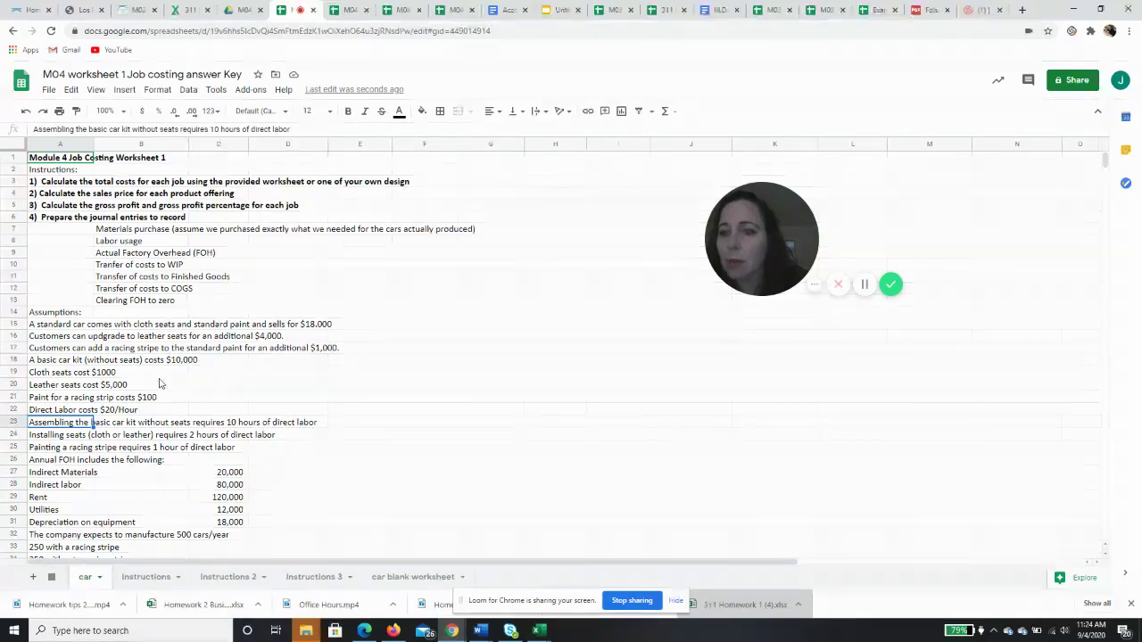
left_click(110, 412)
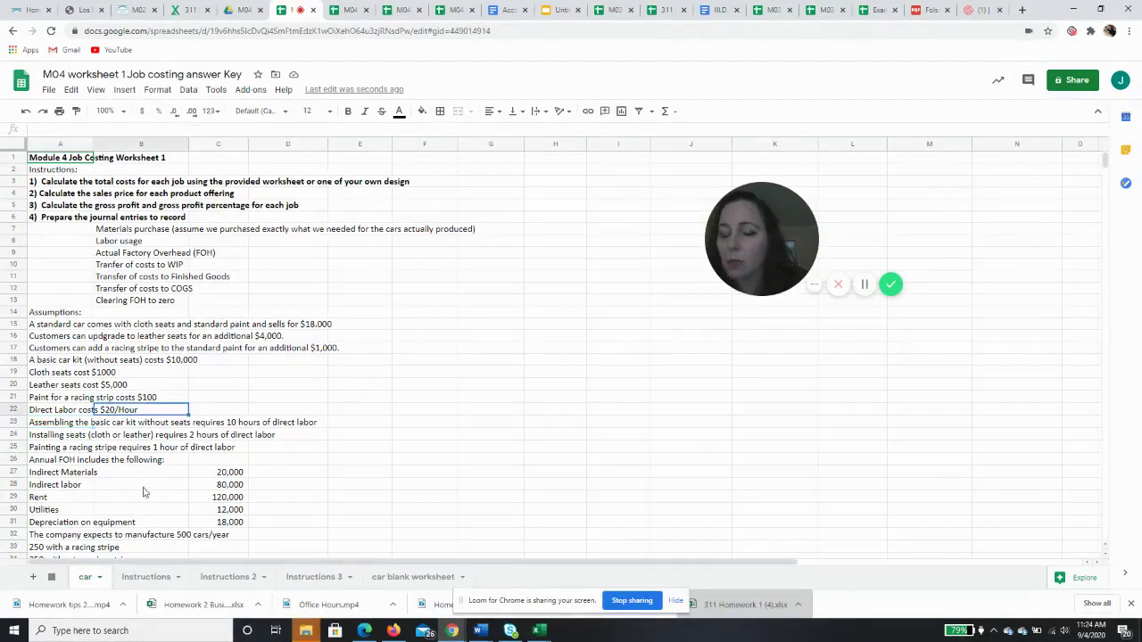
left_click(168, 577)
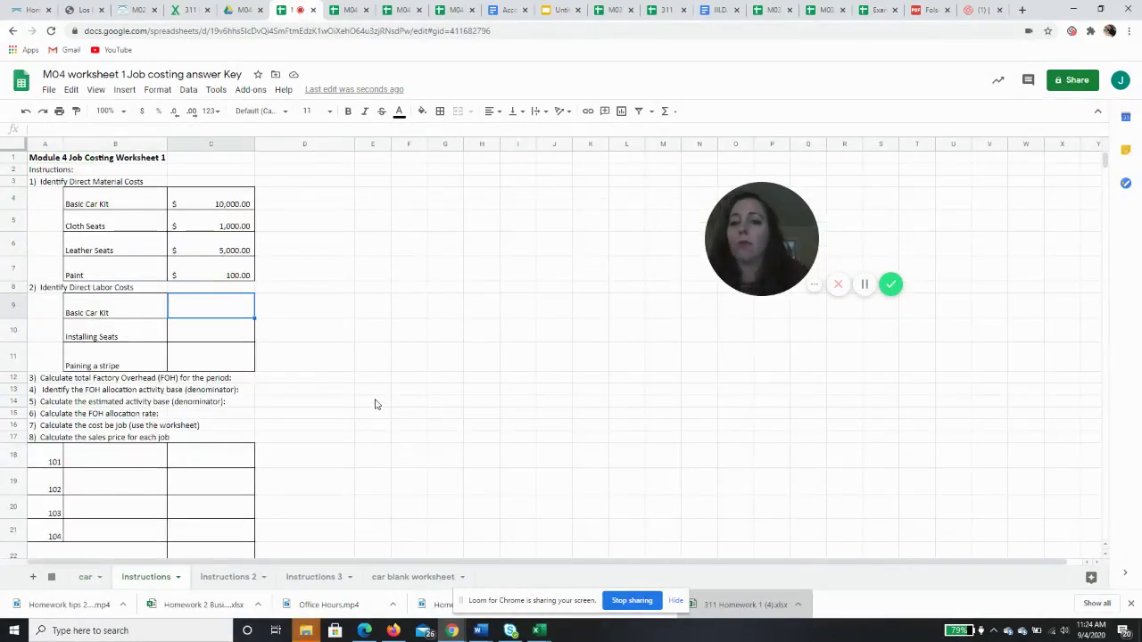
type("+")
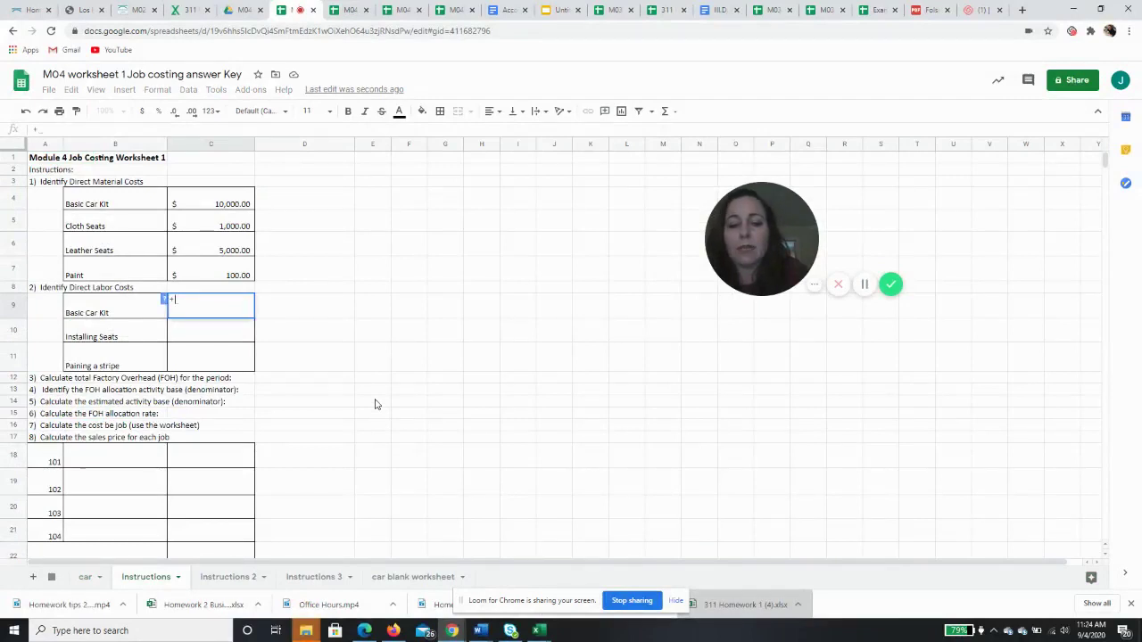
type("10")
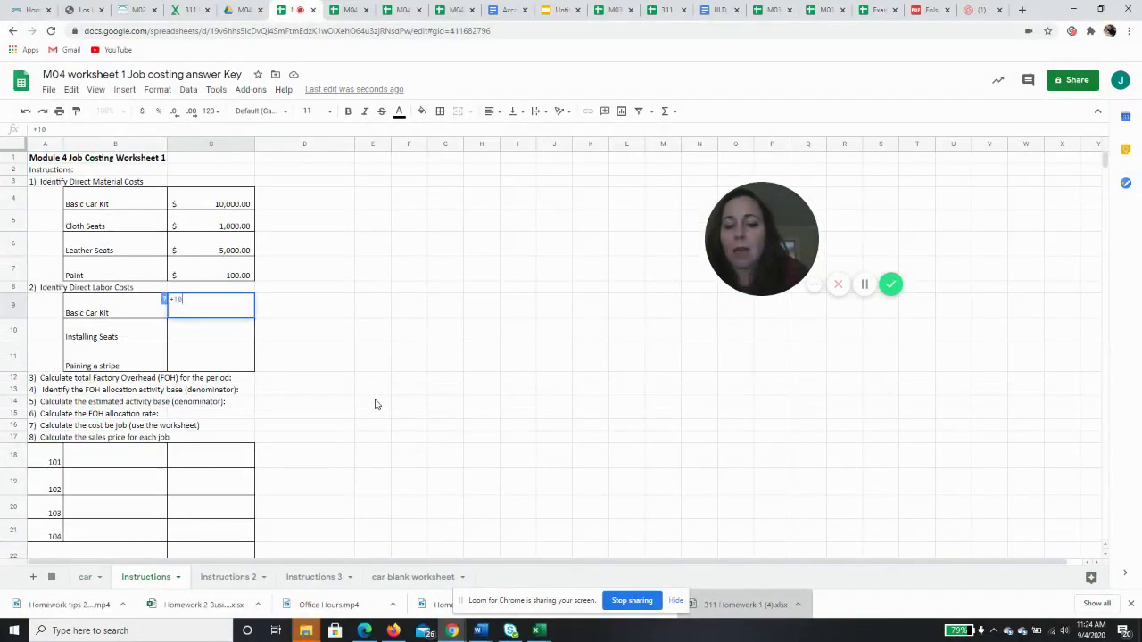
type("*20")
key("Return")
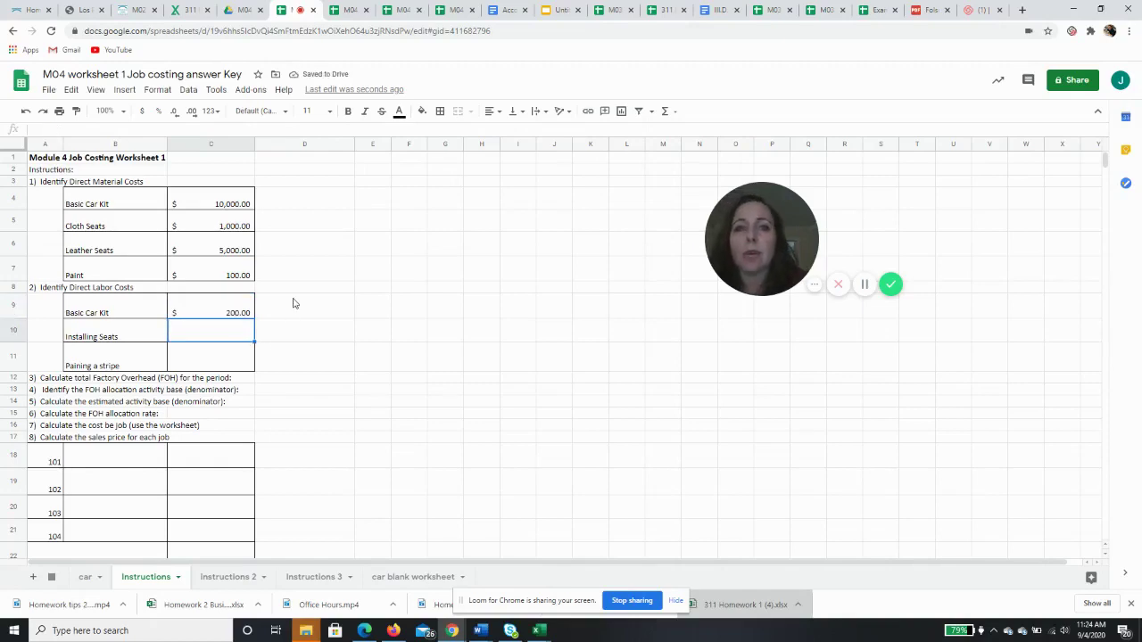
Step: Check the seat installation hours on the car sheet and enter +2*20 for Installing Seats under direct labor costs
left_click(86, 582)
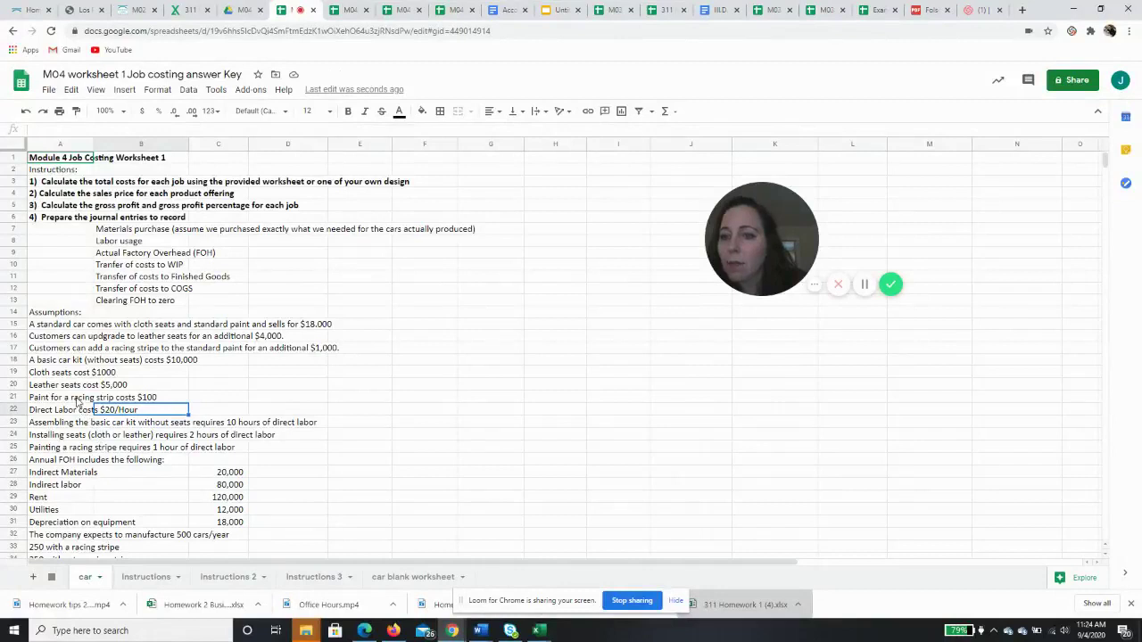
left_click(58, 434)
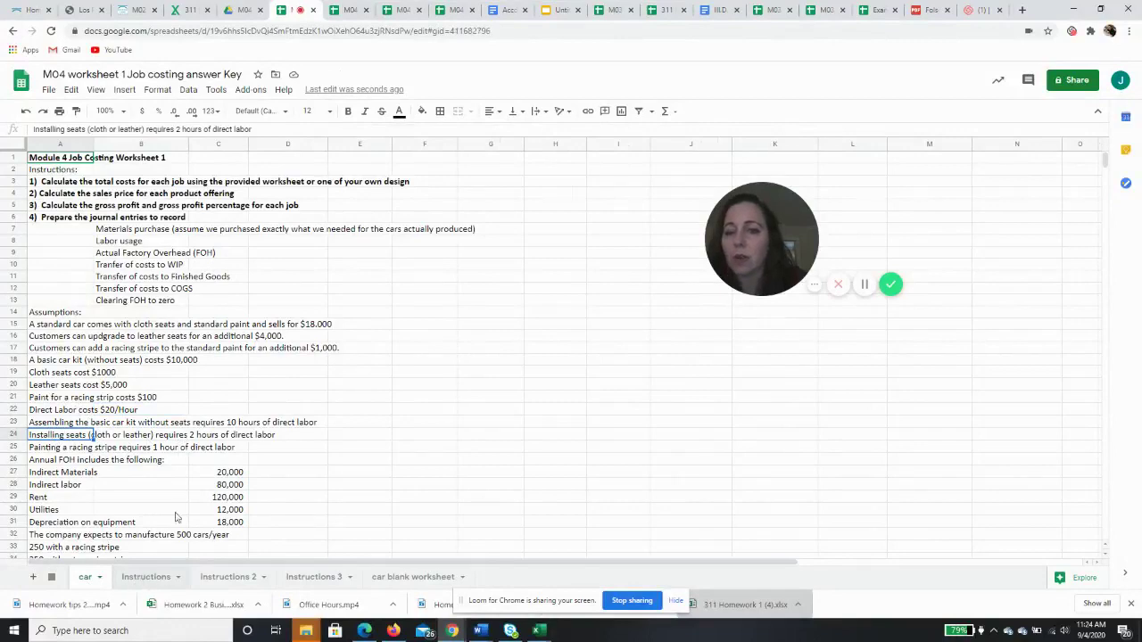
left_click(138, 580)
type("+")
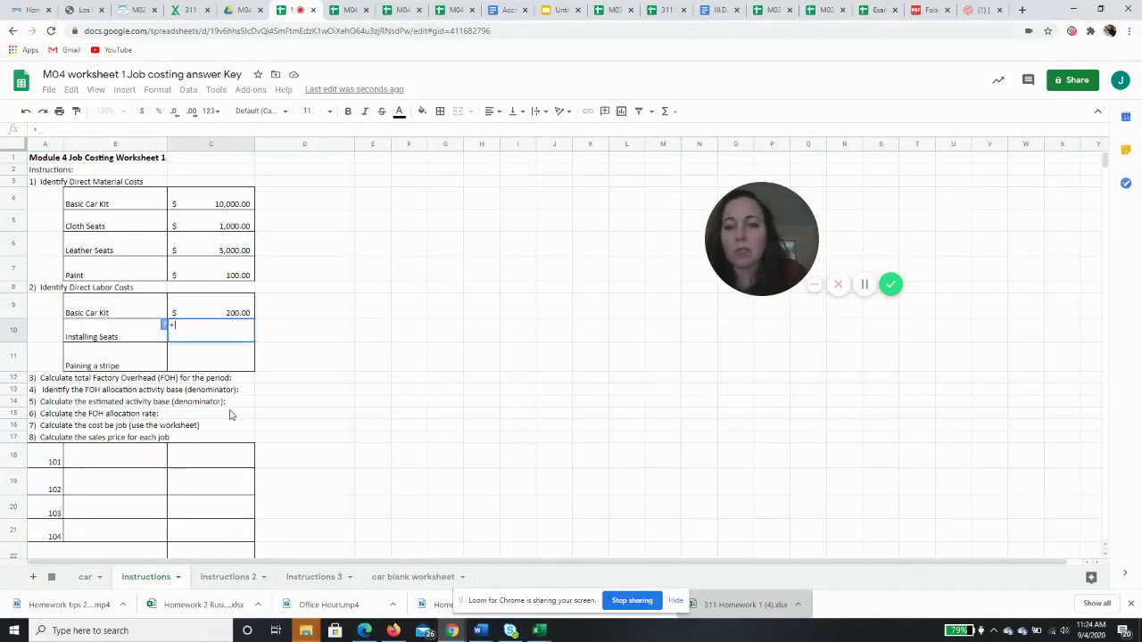
type("2")
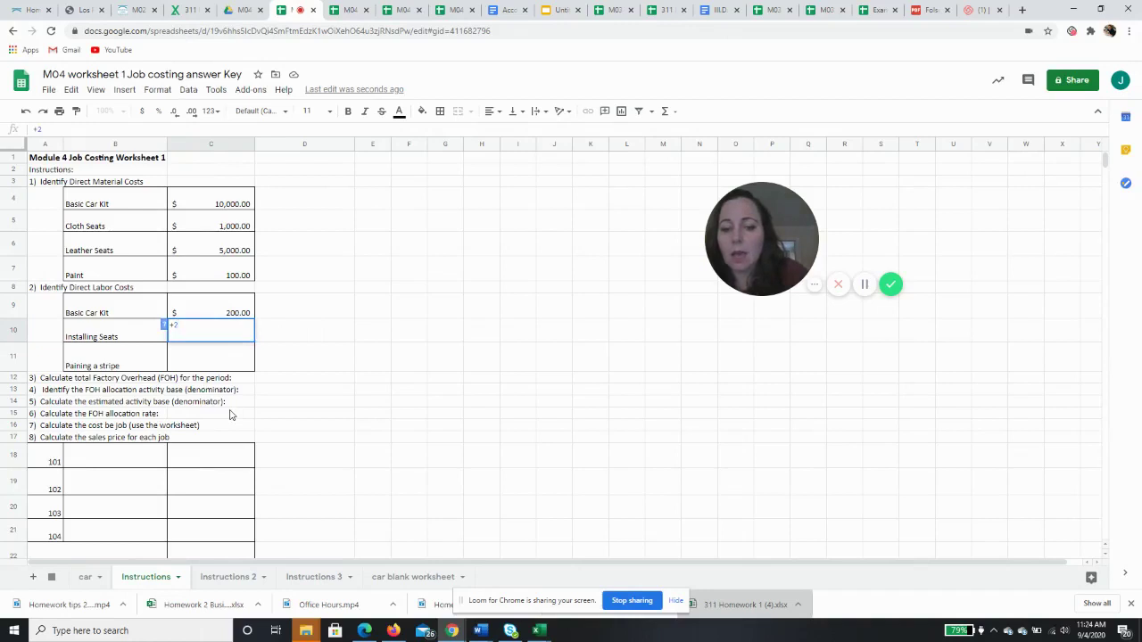
type("+2*2")
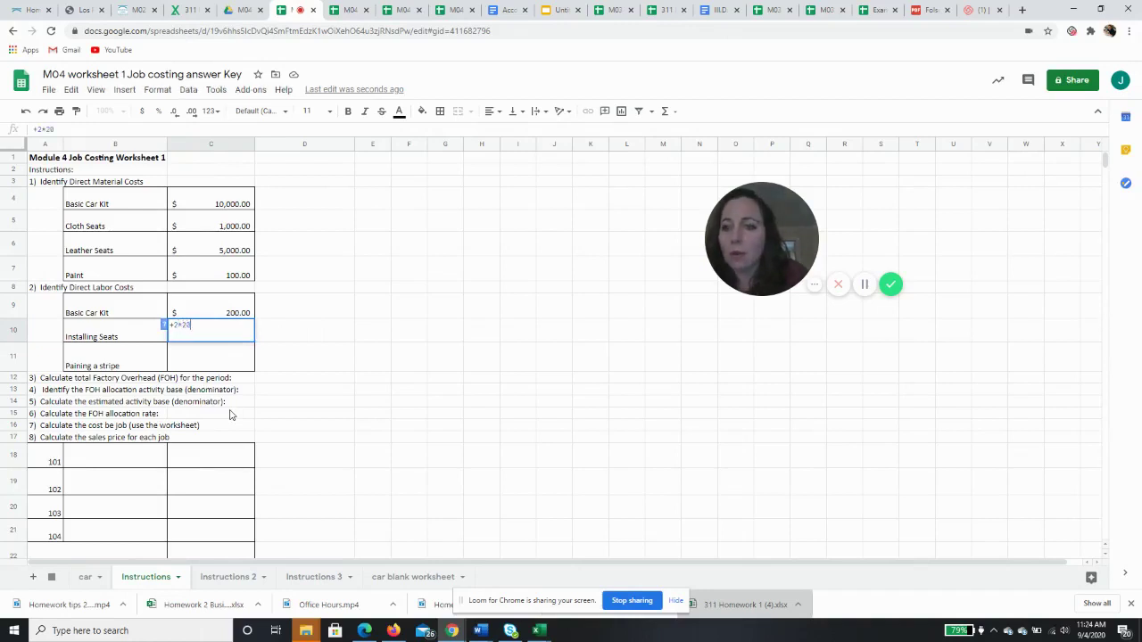
type("0")
key("Return")
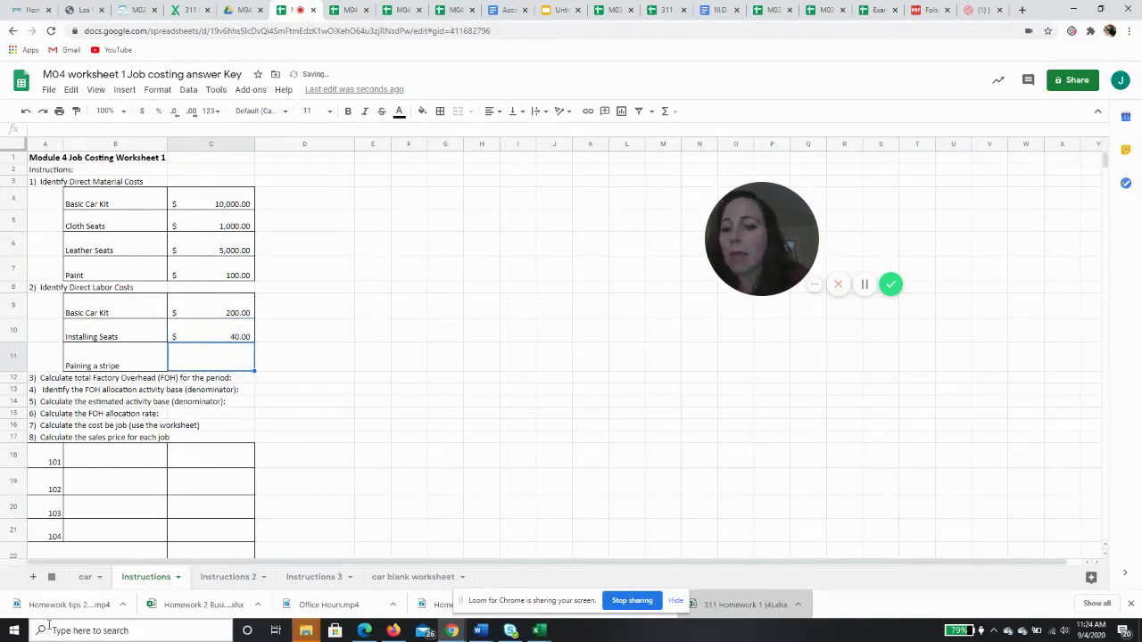
Step: Check the racing stripe painting hours on the car sheet and enter +1*20 for the stripe painting row under direct labor costs
left_click(85, 577)
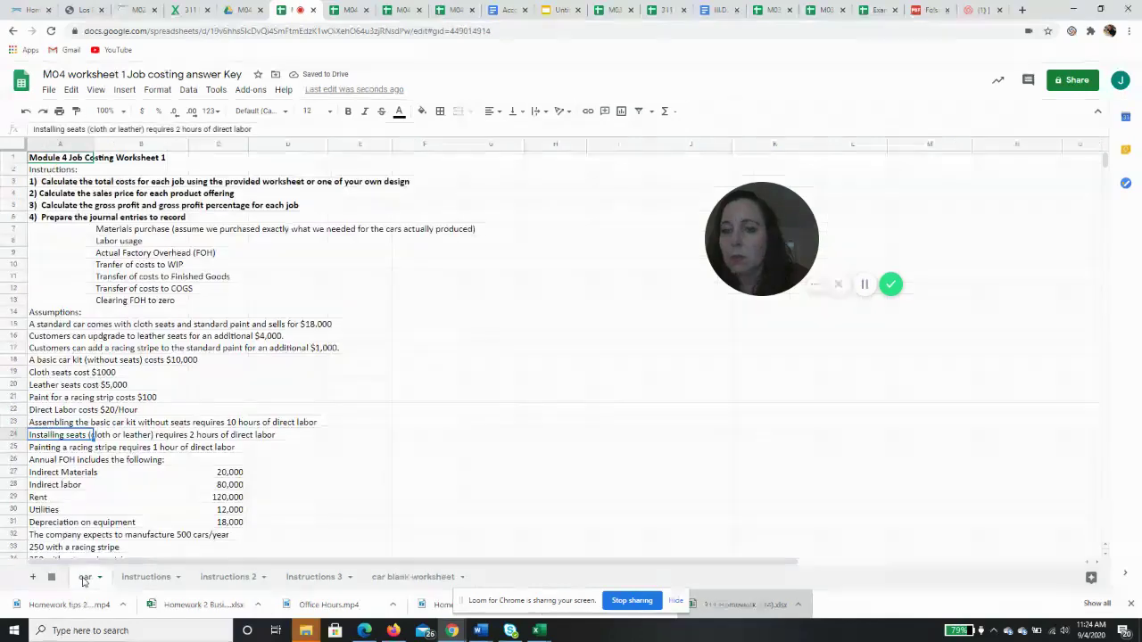
left_click(84, 449)
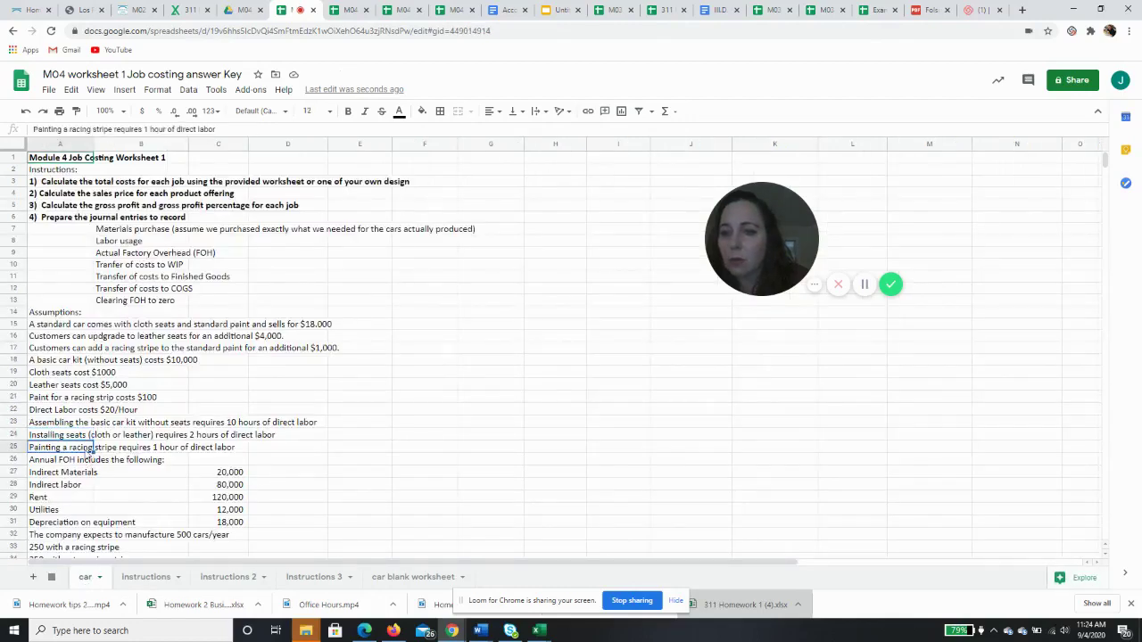
left_click_drag(89, 453, 199, 452)
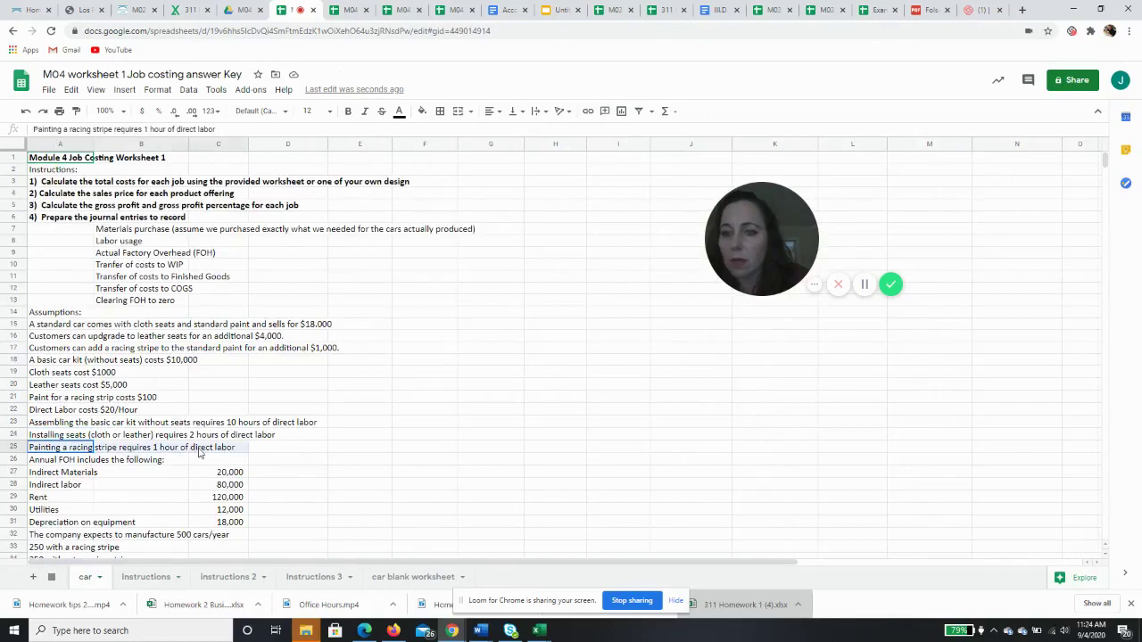
left_click(148, 577)
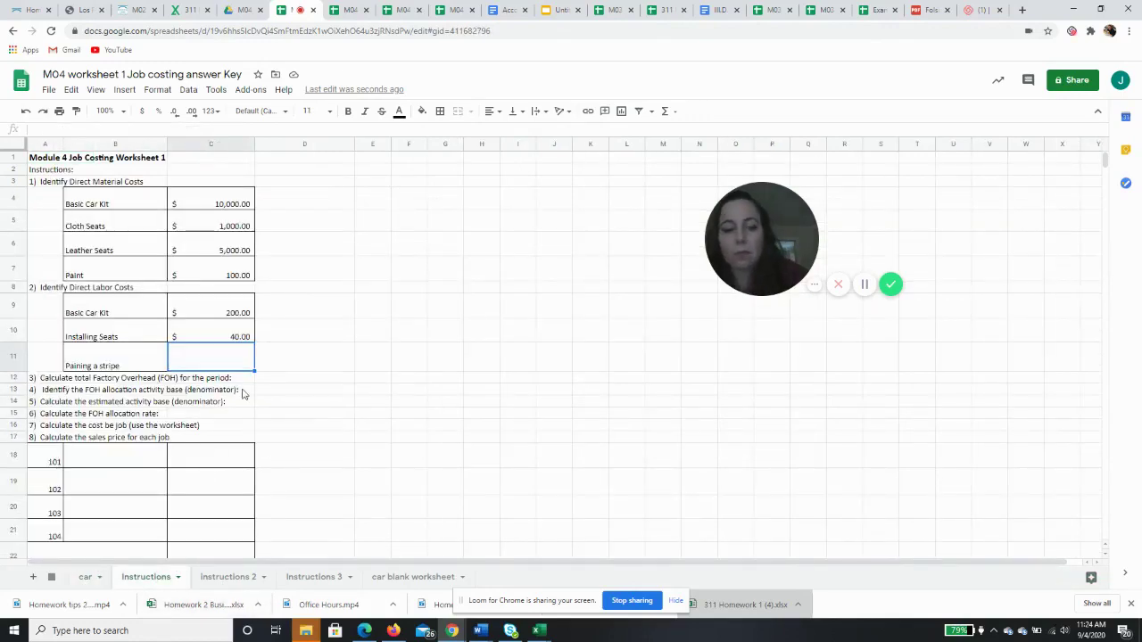
type("+1")
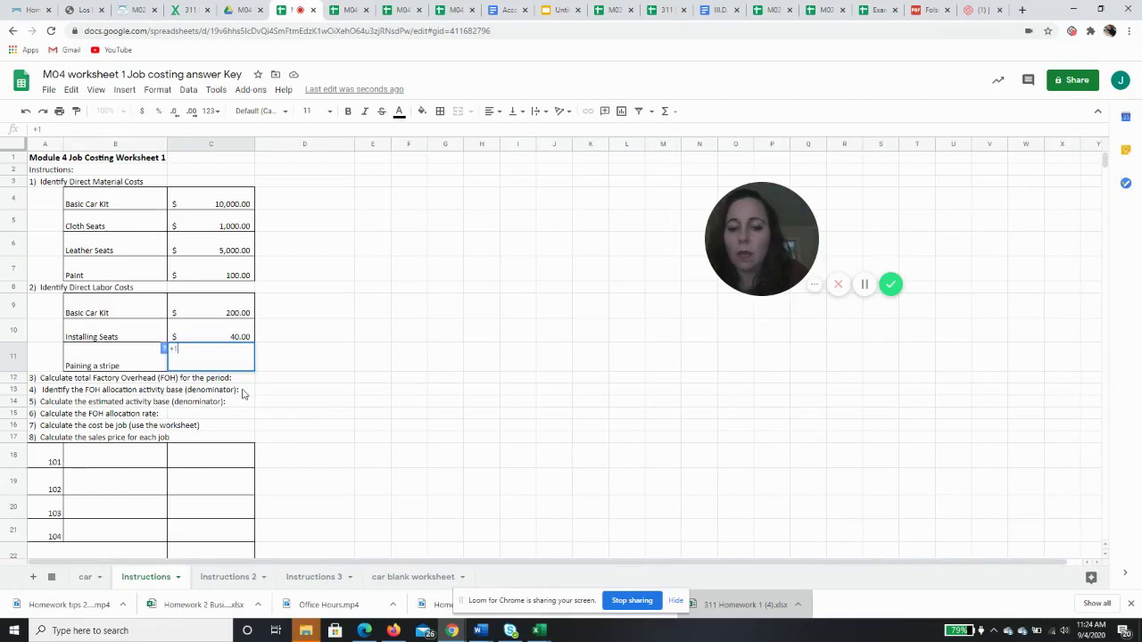
type("*")
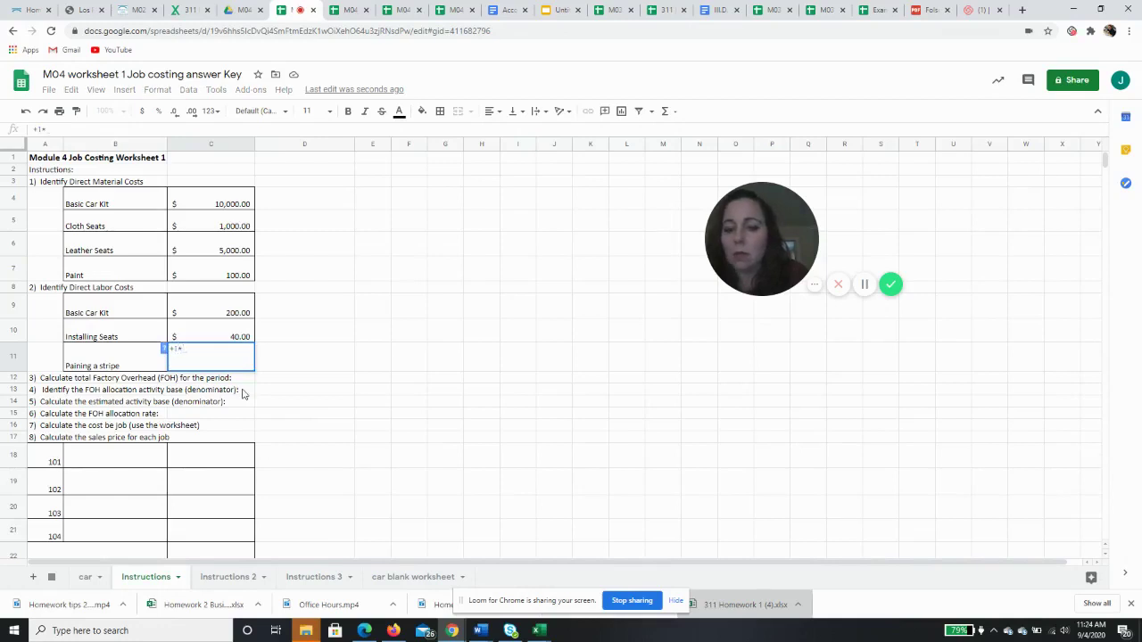
type("20")
key("Return")
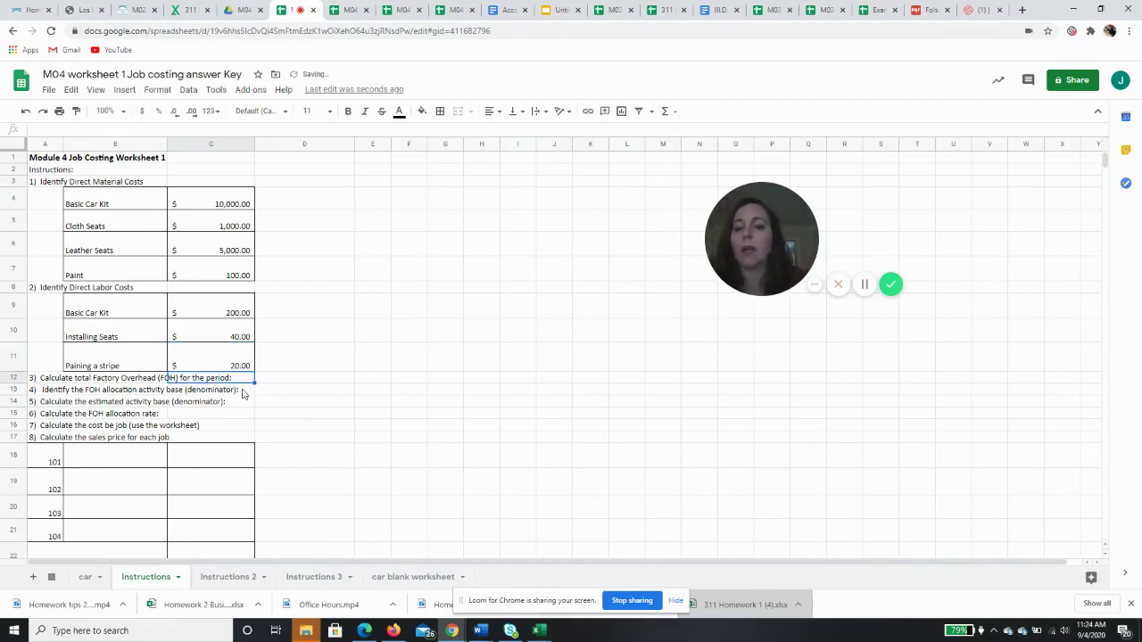